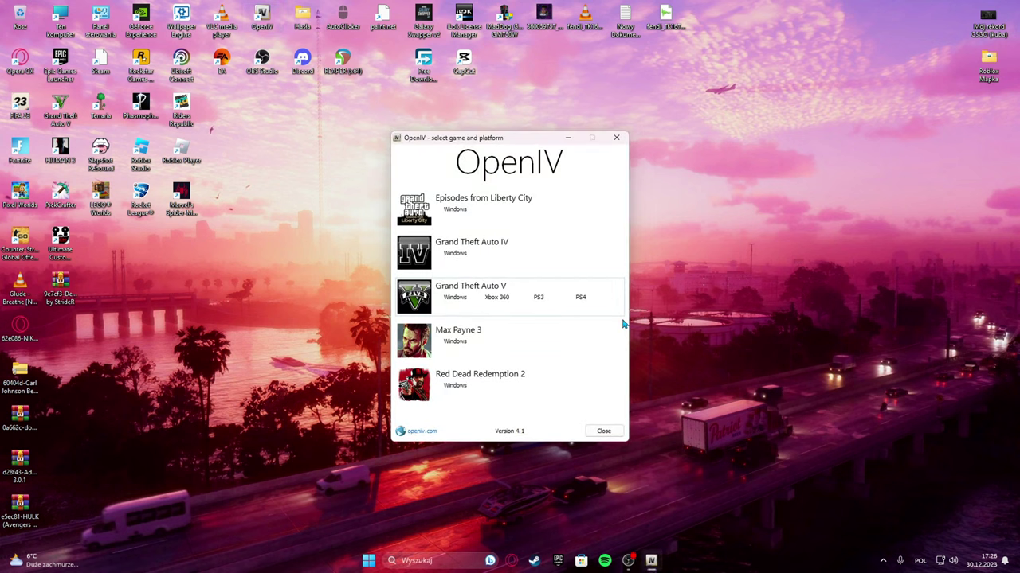
- Load the Windows version of Grand Theft Auto V in OpenIV and open the AddonPeds 3.0.1 archive in WinRAR
{"action": "left_click", "coordinate": [456, 295]}
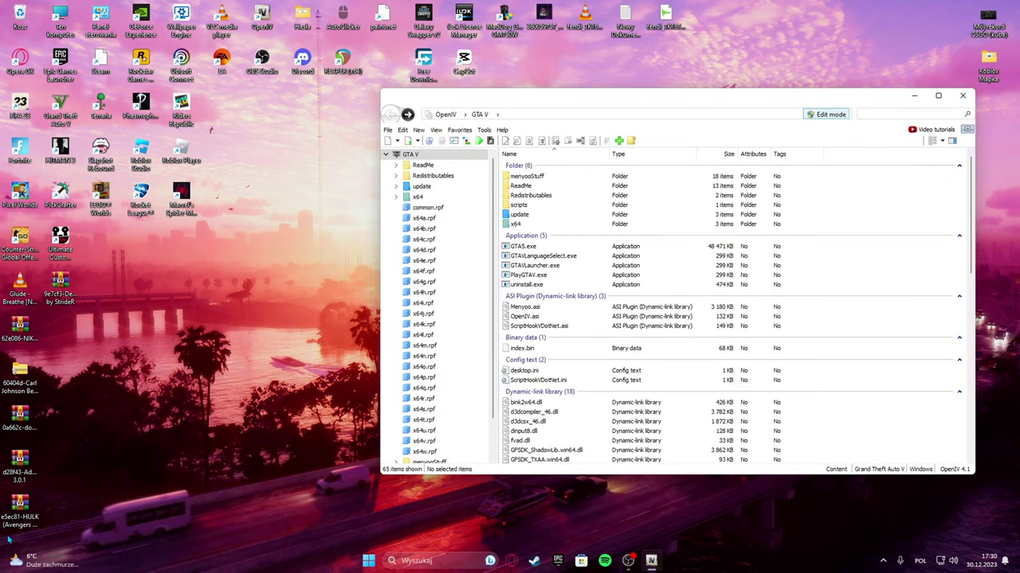
{"action": "left_click_drag", "start_coordinate": [20, 461], "coordinate": [160, 273]}
{"action": "double_click", "coordinate": [184, 249]}
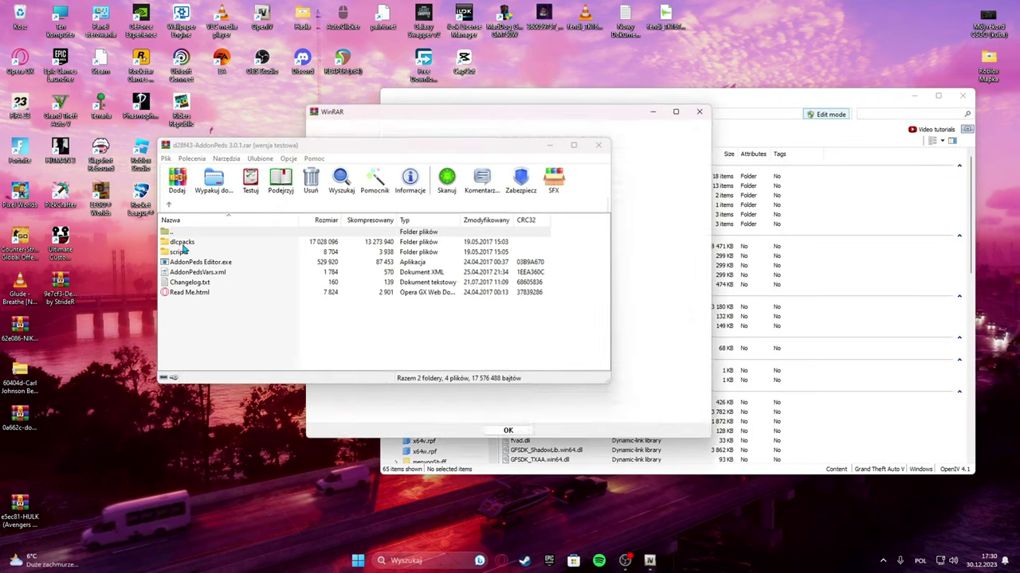
{"action": "left_click", "coordinate": [707, 106]}
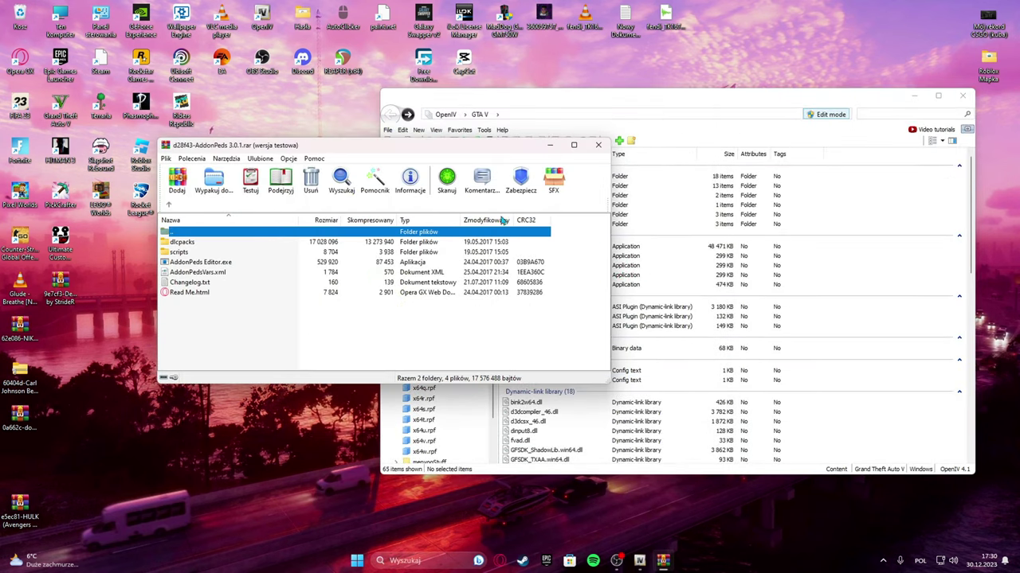
- Copy AddonPeds Editor.exe and AddonPedsVars.xml from the archive into the main GTA V folder
{"action": "left_click", "coordinate": [794, 239]}
{"action": "left_click", "coordinate": [216, 273]}
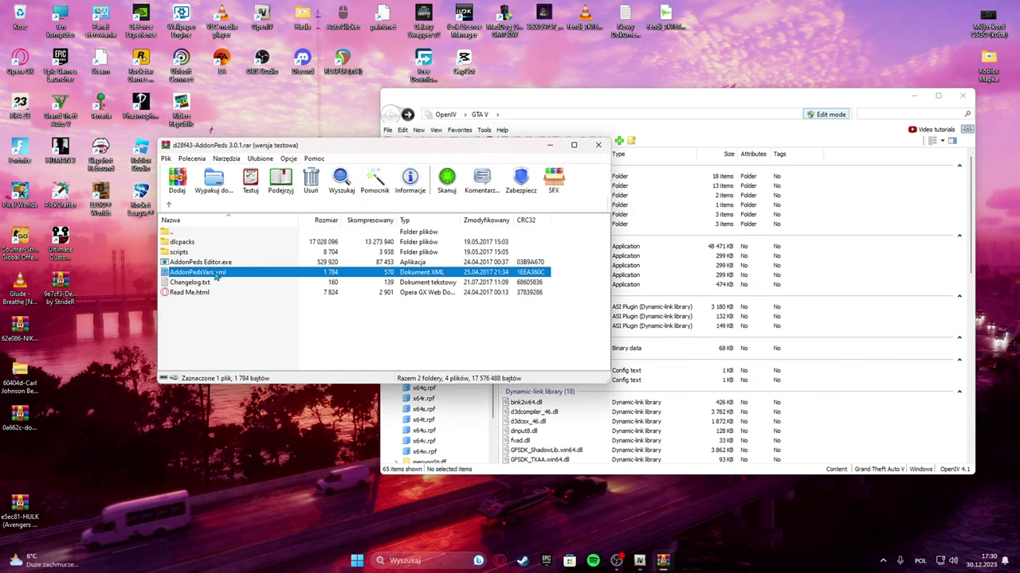
{"action": "left_click", "coordinate": [236, 262], "text": "shift"}
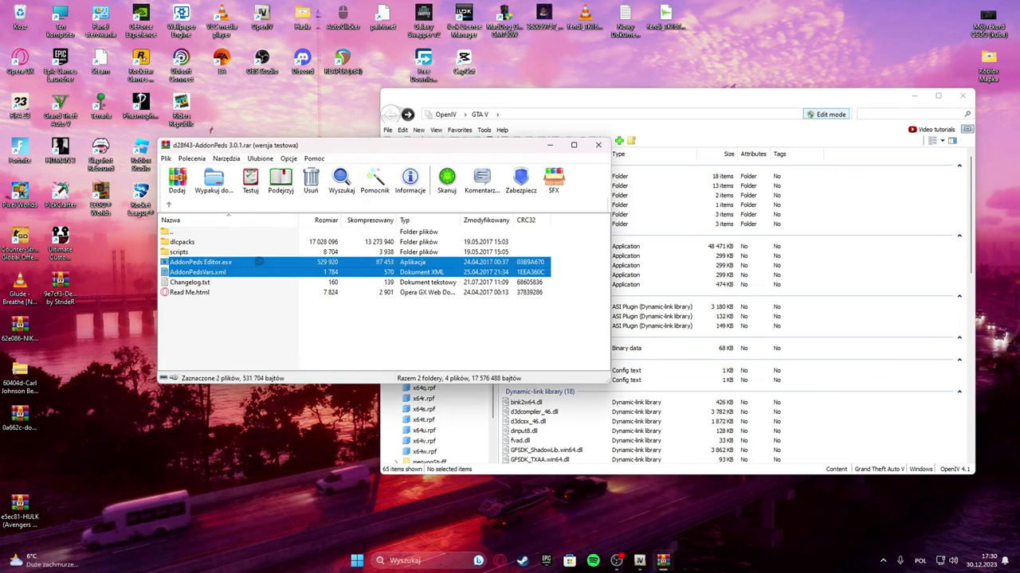
{"action": "left_click_drag", "start_coordinate": [888, 205], "coordinate": [883, 199]}
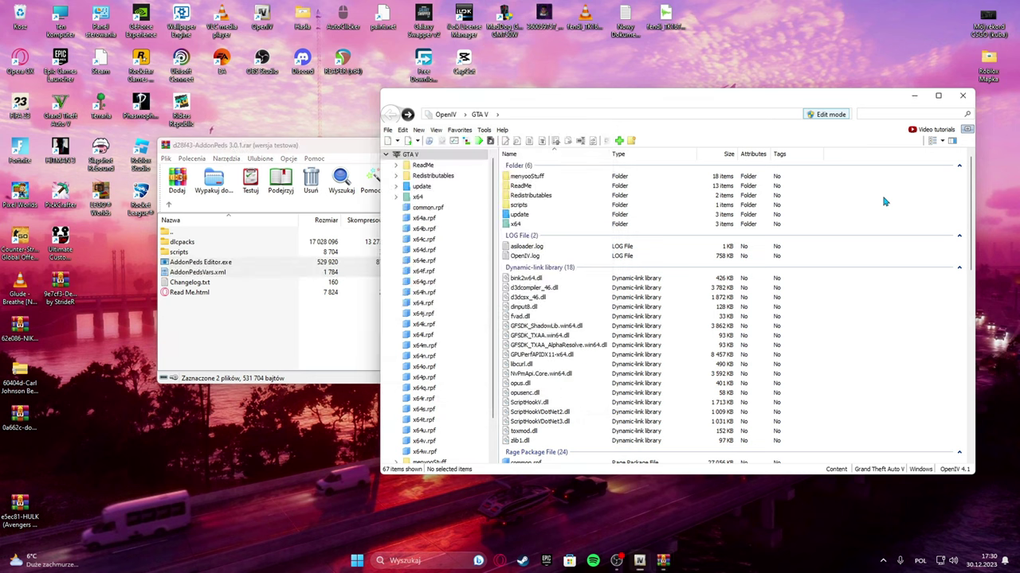
- Copy PedSelector.dll from the archive's scripts folder into the game's scripts folder
{"action": "double_click", "coordinate": [525, 209]}
{"action": "double_click", "coordinate": [205, 254]}
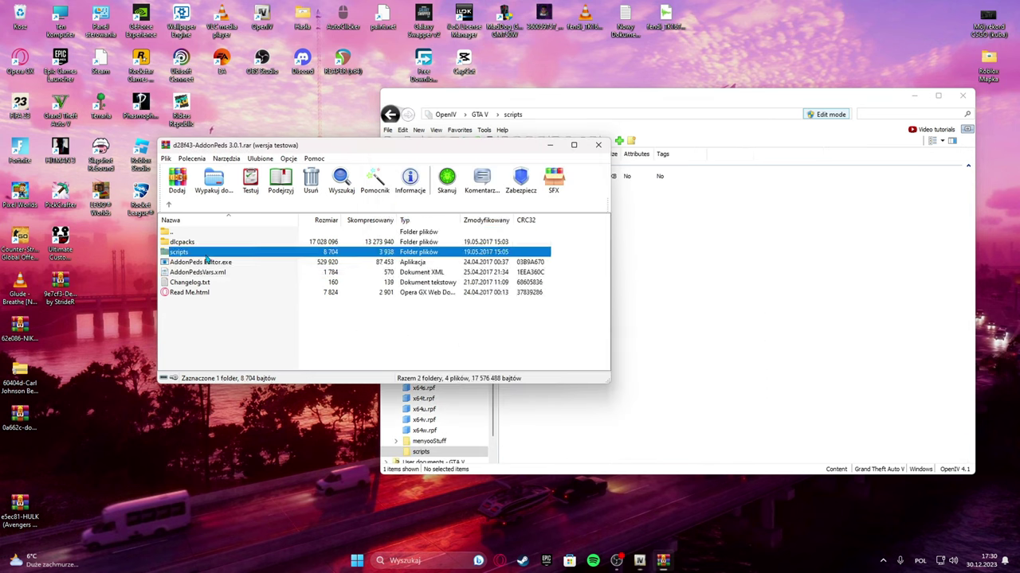
{"action": "left_click_drag", "start_coordinate": [234, 243], "coordinate": [773, 295]}
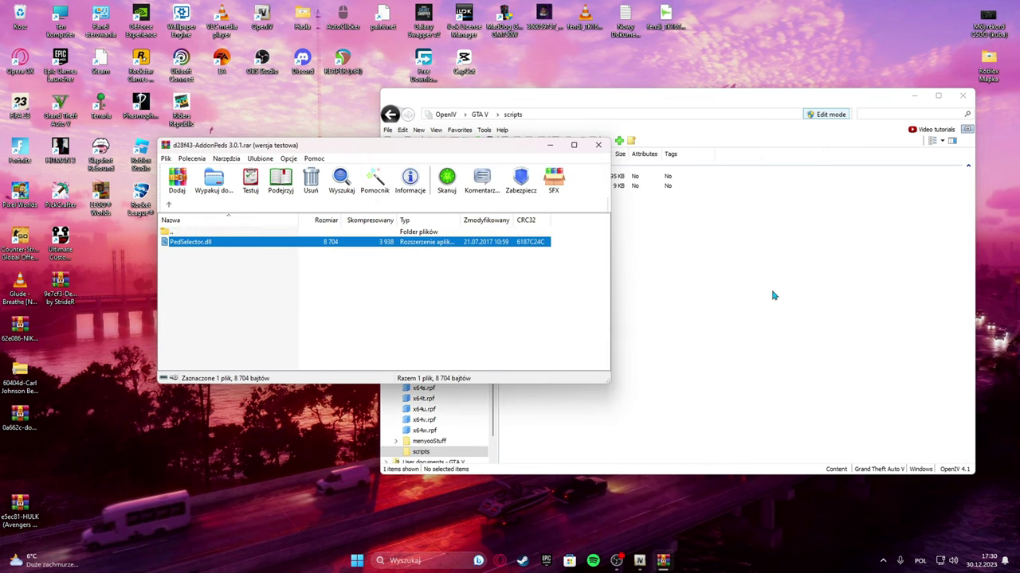
- Open the archive's dlcpacks folder and the game's update > x64 > dlcpacks folder
{"action": "double_click", "coordinate": [325, 232]}
{"action": "left_click", "coordinate": [389, 114]}
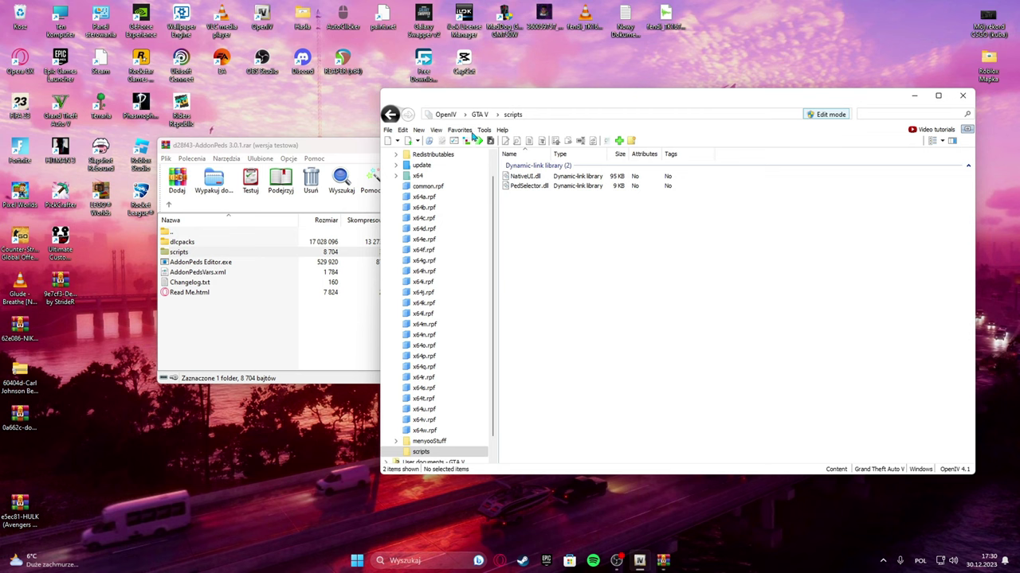
{"action": "double_click", "coordinate": [234, 232]}
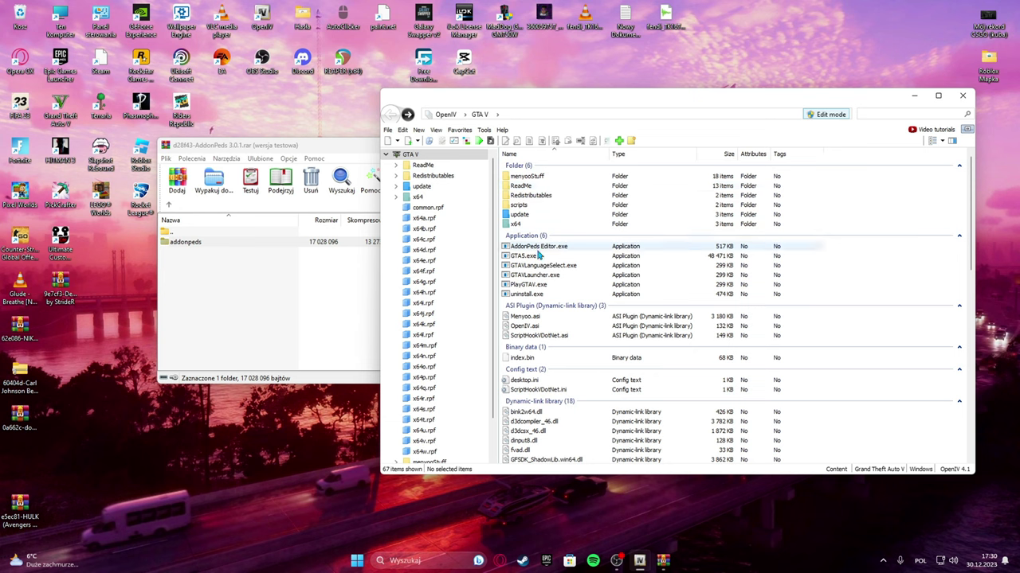
{"action": "double_click", "coordinate": [519, 215]}
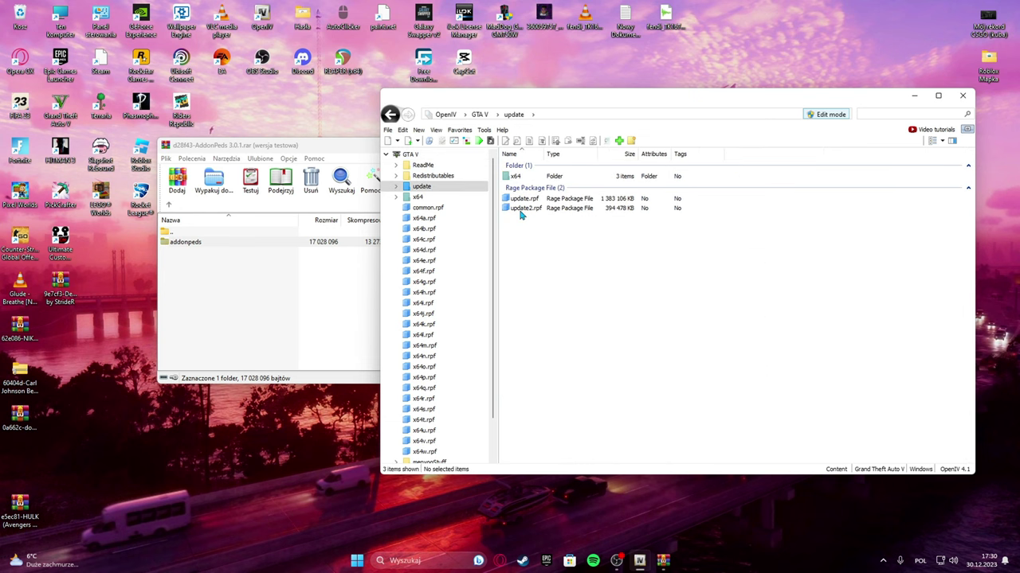
{"action": "double_click", "coordinate": [526, 177]}
{"action": "double_click", "coordinate": [529, 187]}
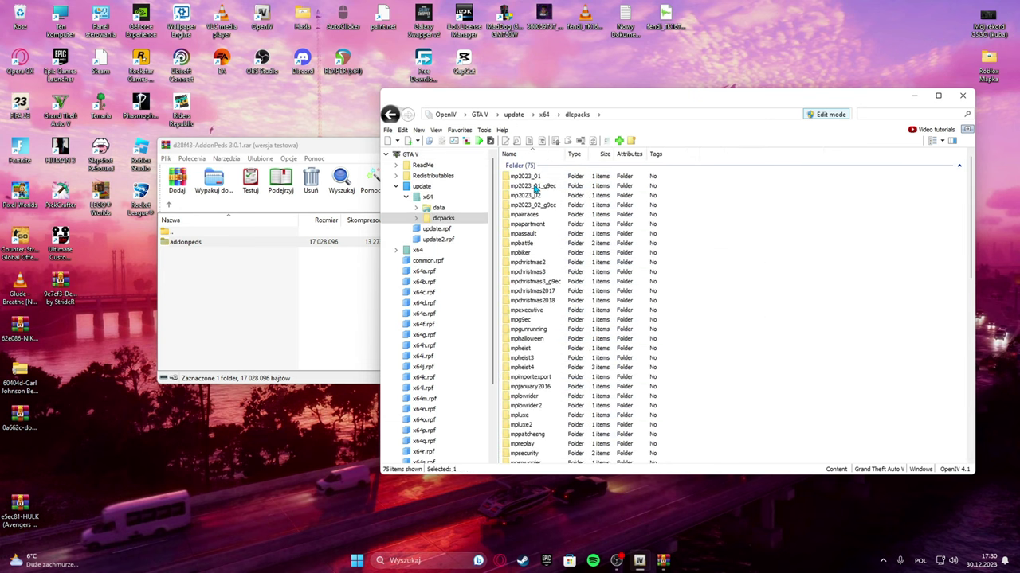
- Find patchday8ng in dlcpacks, open its dlc.rpf and copy that package to the mods folder
{"action": "scroll", "coordinate": [668, 248], "scroll_direction": "down", "scroll_amount": 8}
{"action": "scroll", "coordinate": [665, 254], "scroll_direction": "down", "scroll_amount": 6}
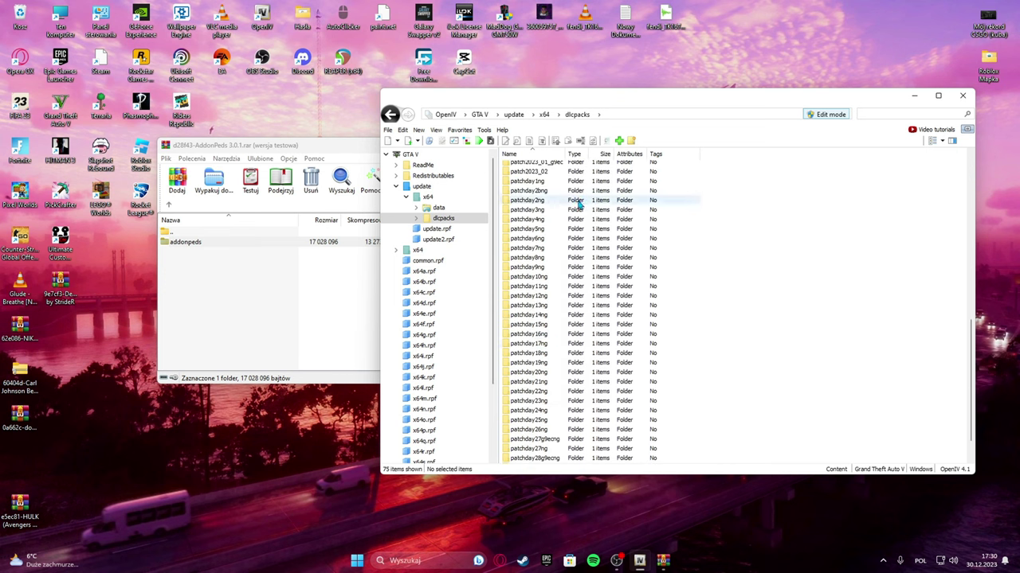
{"action": "double_click", "coordinate": [568, 258]}
{"action": "double_click", "coordinate": [535, 177]}
{"action": "left_click", "coordinate": [558, 185]}
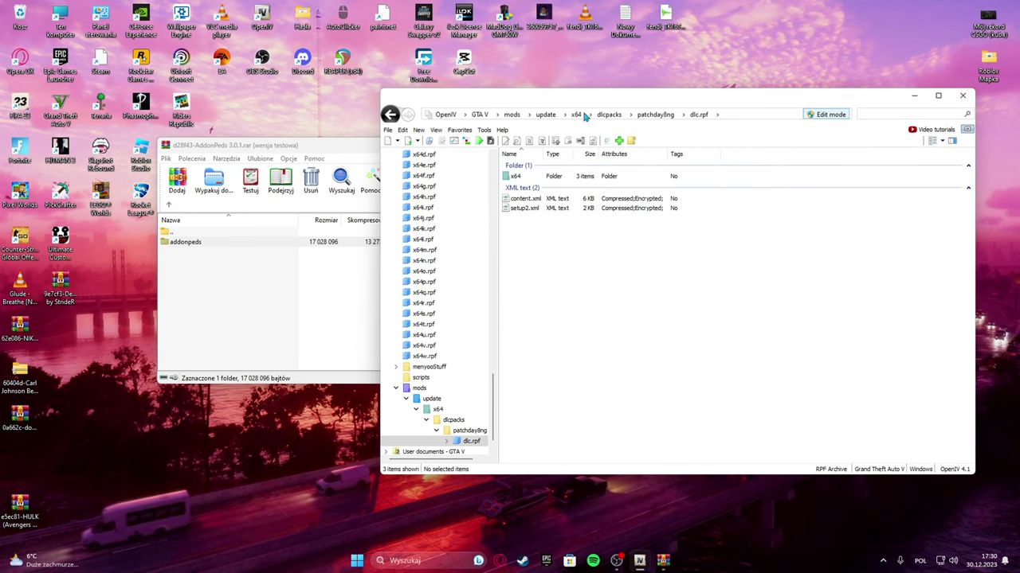
- Add the archive's addonpeds folder to mods > update > x64 > dlcpacks and copy the added folder's name
{"action": "left_click", "coordinate": [607, 114]}
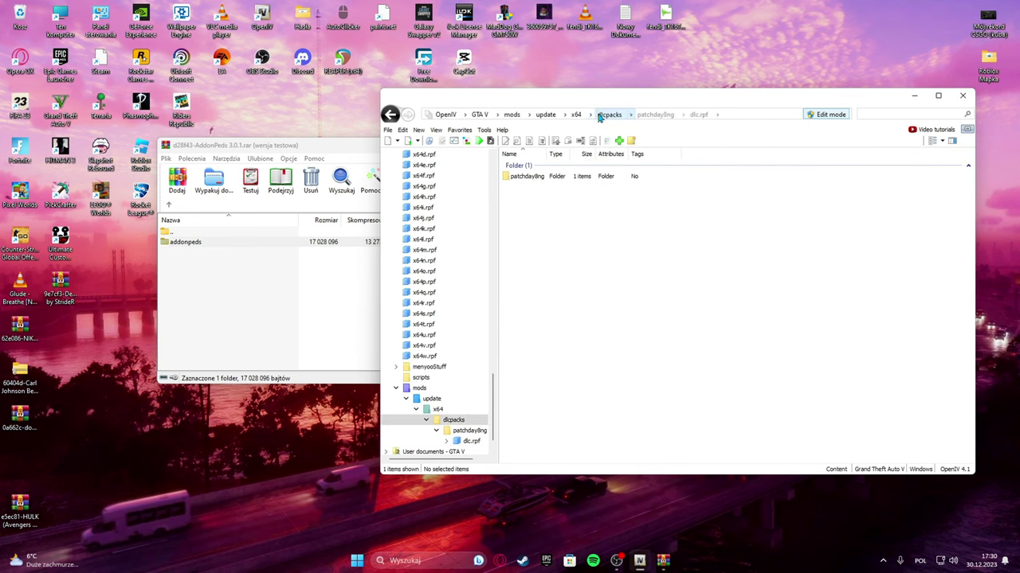
{"action": "left_click", "coordinate": [170, 245]}
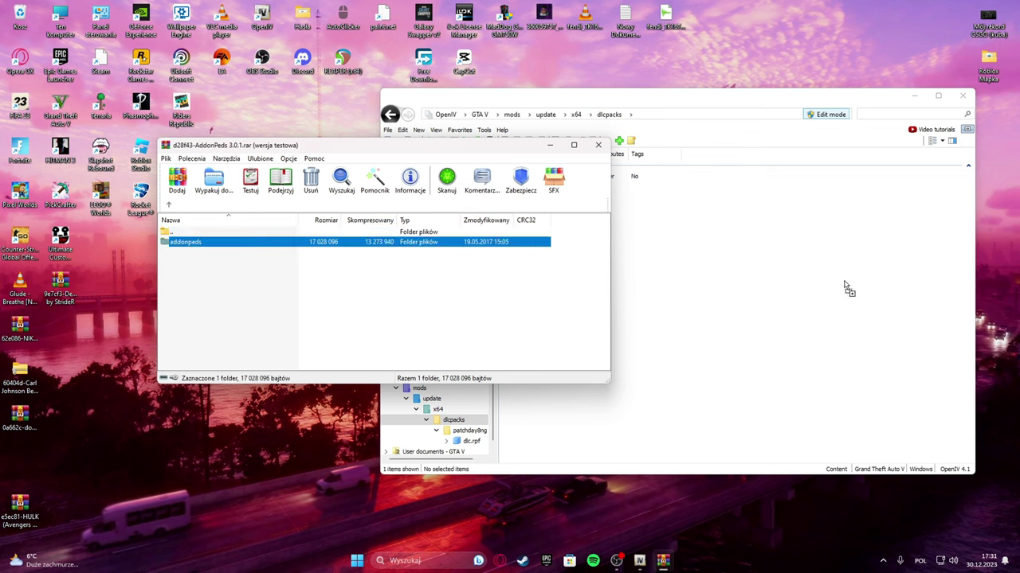
{"action": "left_click_drag", "start_coordinate": [846, 288], "coordinate": [846, 288]}
{"action": "left_click", "coordinate": [598, 145]}
{"action": "right_click", "coordinate": [542, 187]}
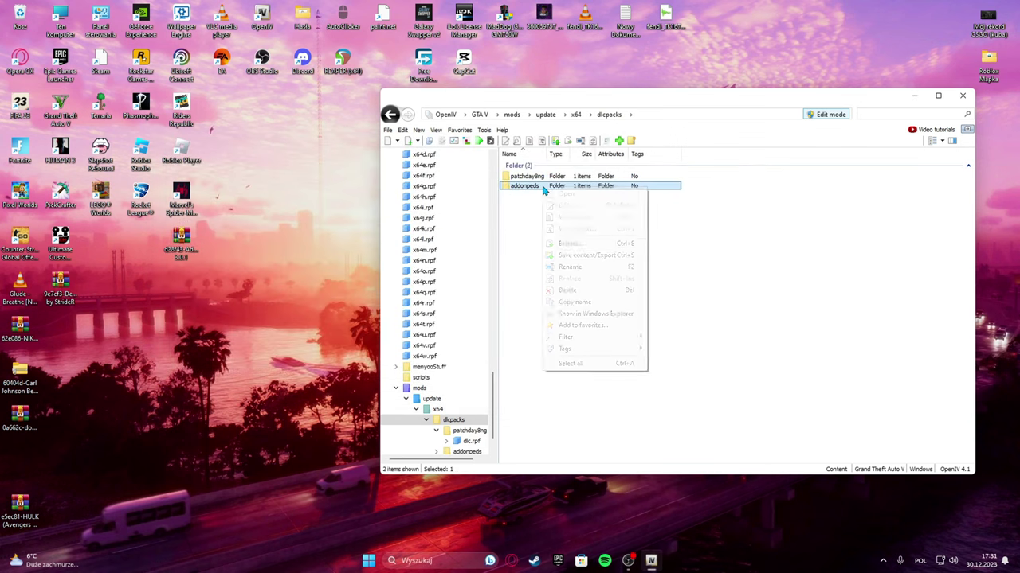
{"action": "left_click", "coordinate": [568, 302]}
- Go to common > data inside the game's original update.rpf and copy the package to the mods folder
{"action": "left_click", "coordinate": [512, 115]}
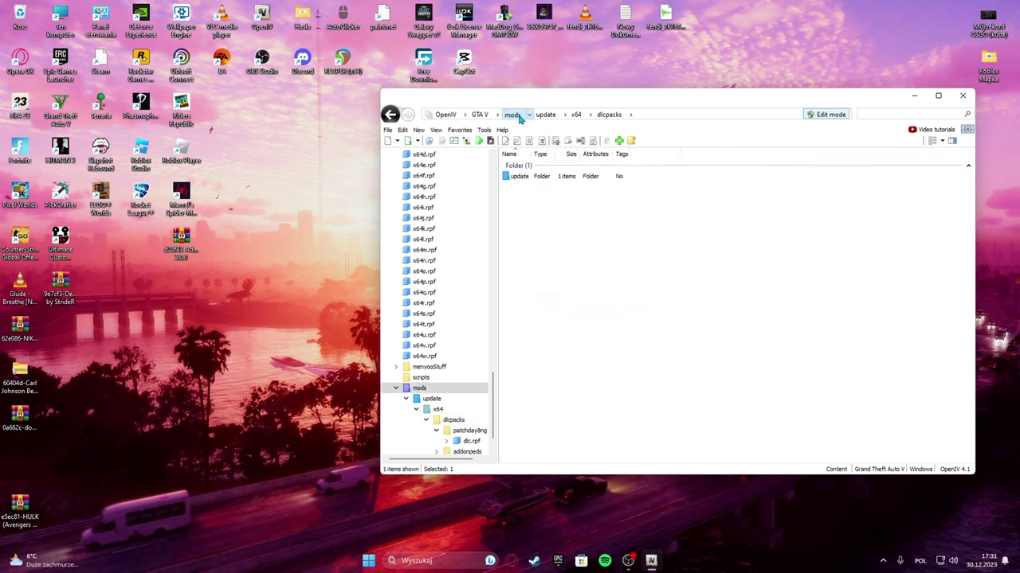
{"action": "left_click", "coordinate": [482, 116]}
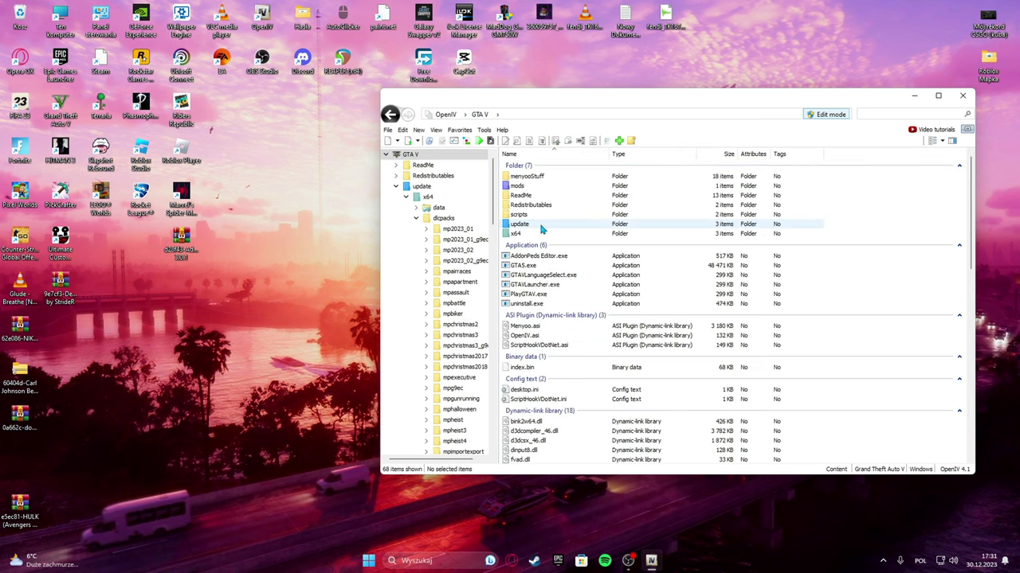
{"action": "double_click", "coordinate": [541, 230]}
{"action": "double_click", "coordinate": [541, 199]}
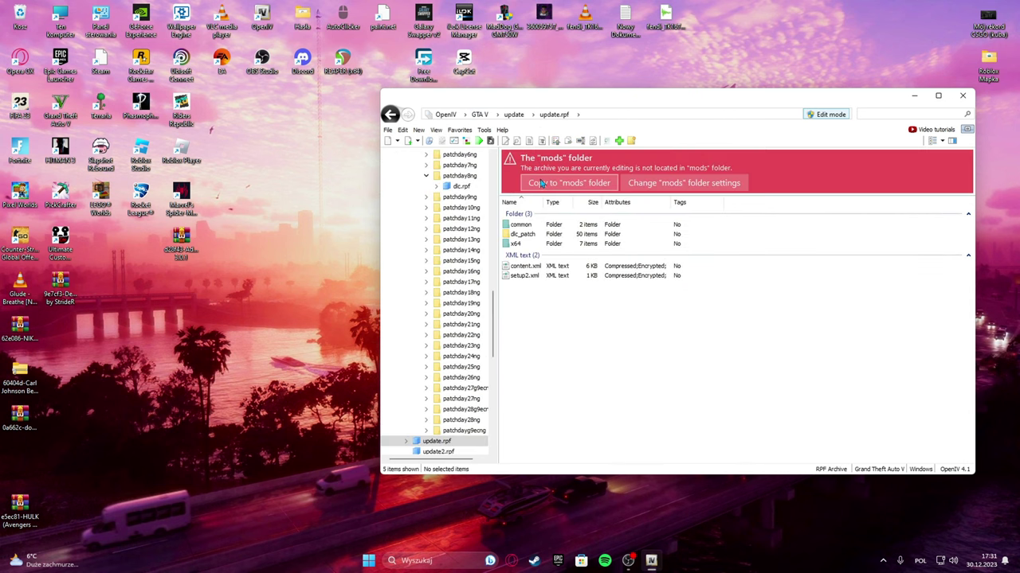
{"action": "double_click", "coordinate": [550, 227]}
{"action": "double_click", "coordinate": [510, 224]}
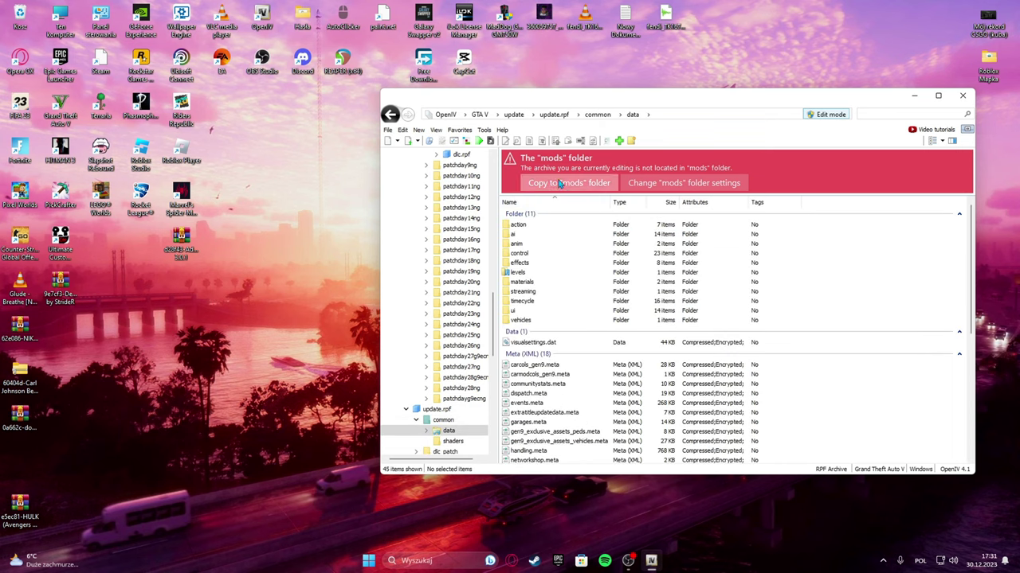
{"action": "left_click", "coordinate": [561, 184]}
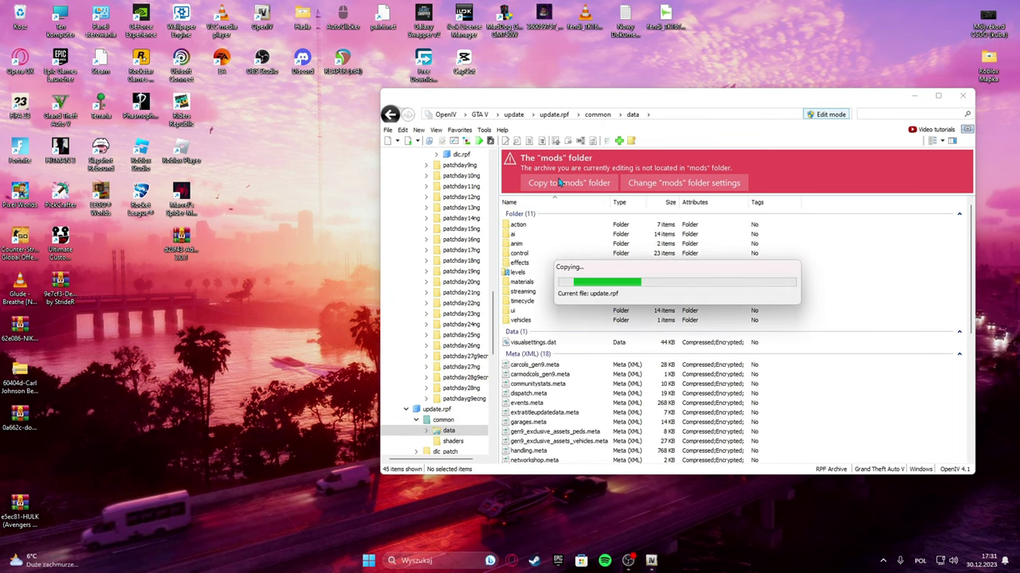
- Open dlclist.xml from the mods copy's common > data folder in the text editor for editing
{"action": "scroll", "coordinate": [749, 285], "scroll_direction": "down", "scroll_amount": 5}
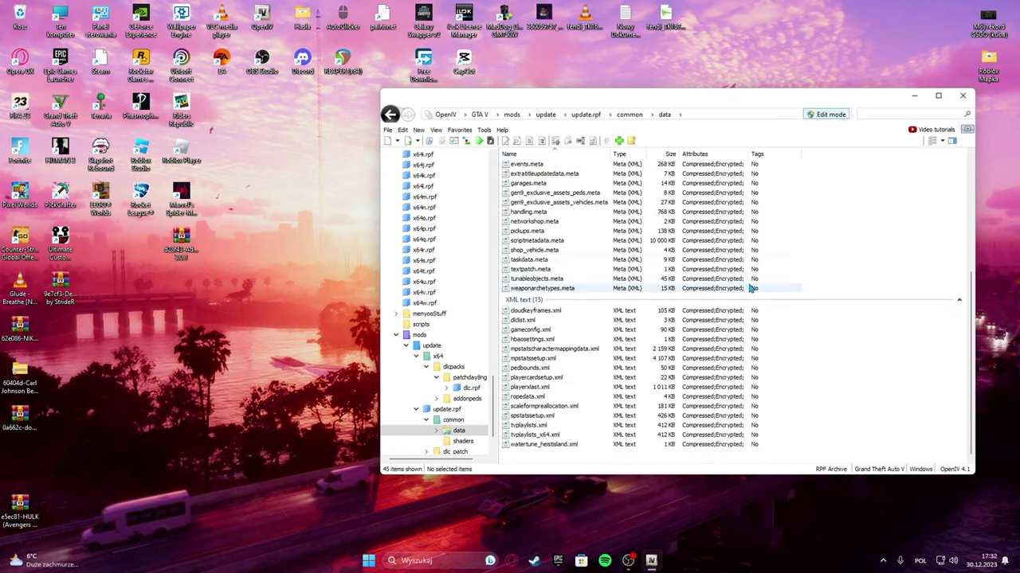
{"action": "right_click", "coordinate": [534, 322]}
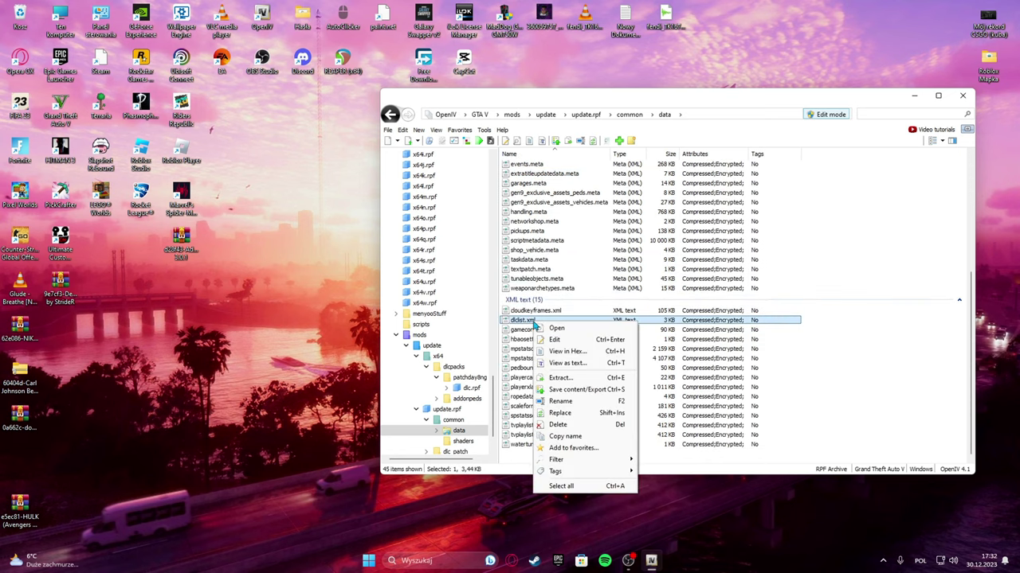
{"action": "left_click", "coordinate": [558, 329]}
{"action": "left_click", "coordinate": [892, 153]}
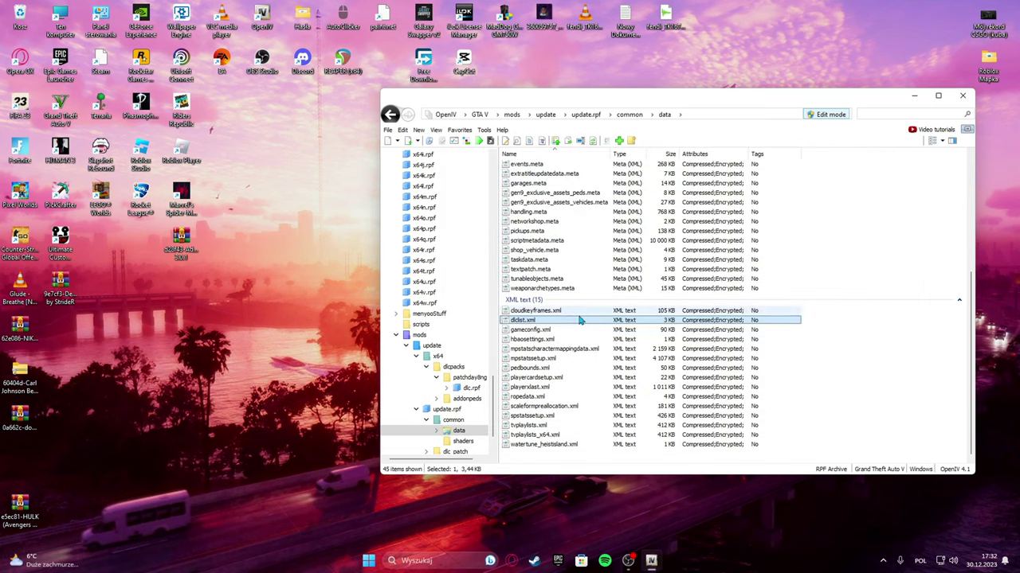
{"action": "right_click", "coordinate": [551, 323]}
{"action": "left_click", "coordinate": [584, 343]}
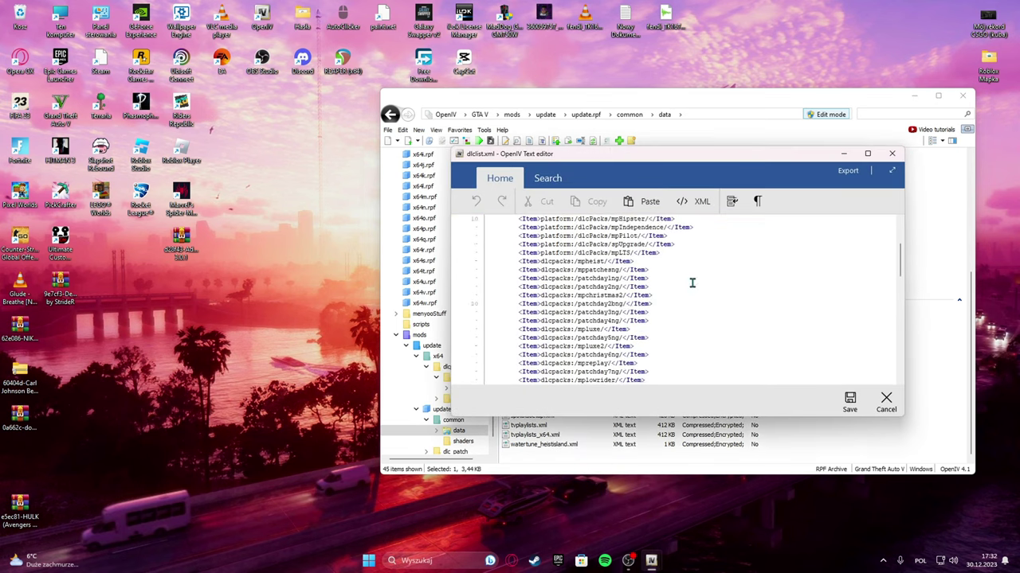
- Put addonpeds after the last Item entry and duplicate that entry, dlcpacks:/mp2023_02_g9ec/, on a new line below it
{"action": "left_click_drag", "start_coordinate": [902, 303], "coordinate": [900, 376]}
{"action": "left_click", "coordinate": [664, 355]}
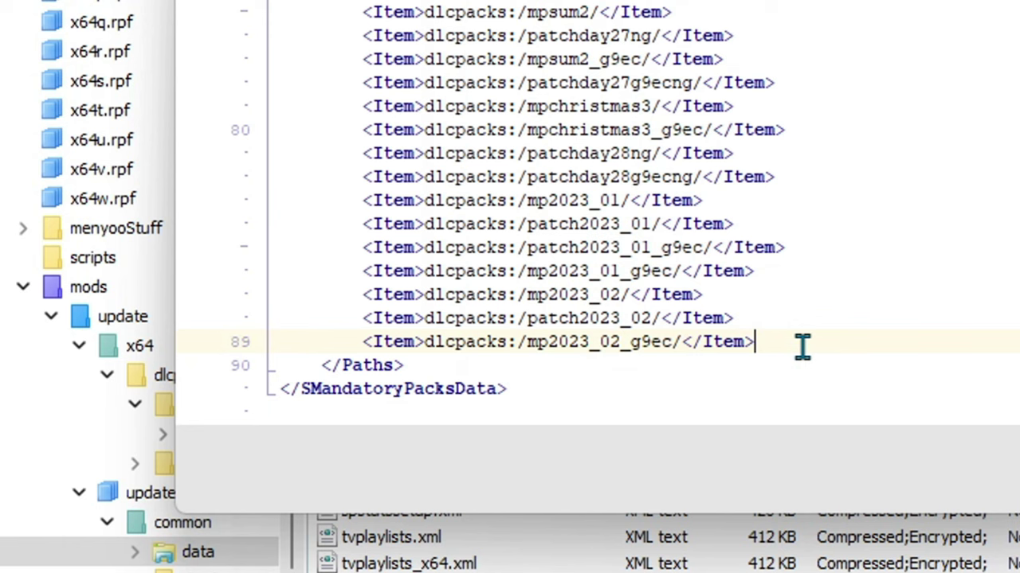
{"action": "type", "text": "addonpeds"}
{"action": "left_click_drag", "start_coordinate": [757, 343], "coordinate": [369, 337]}
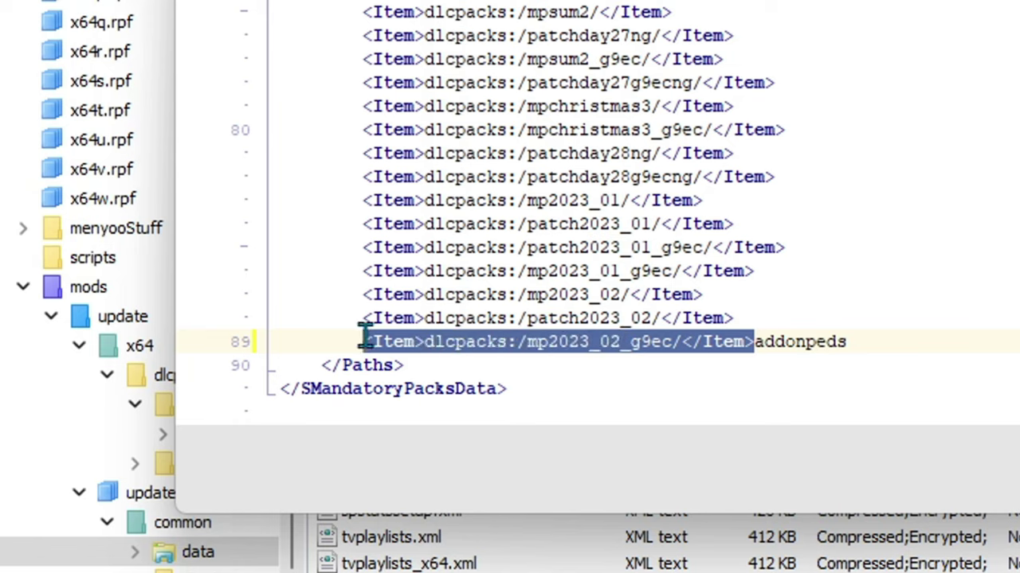
{"action": "left_click", "coordinate": [918, 330]}
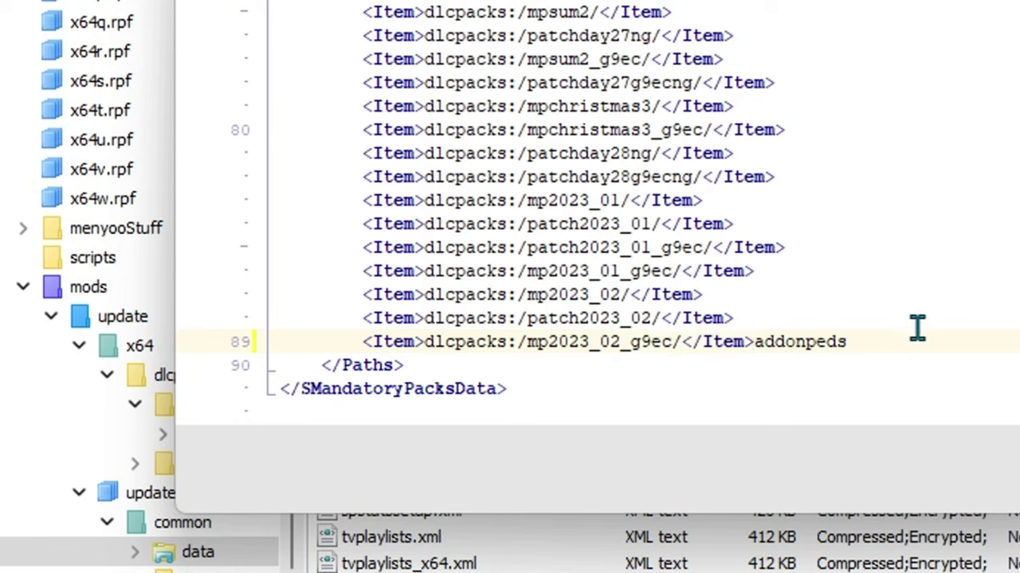
{"action": "key", "text": "Return"}
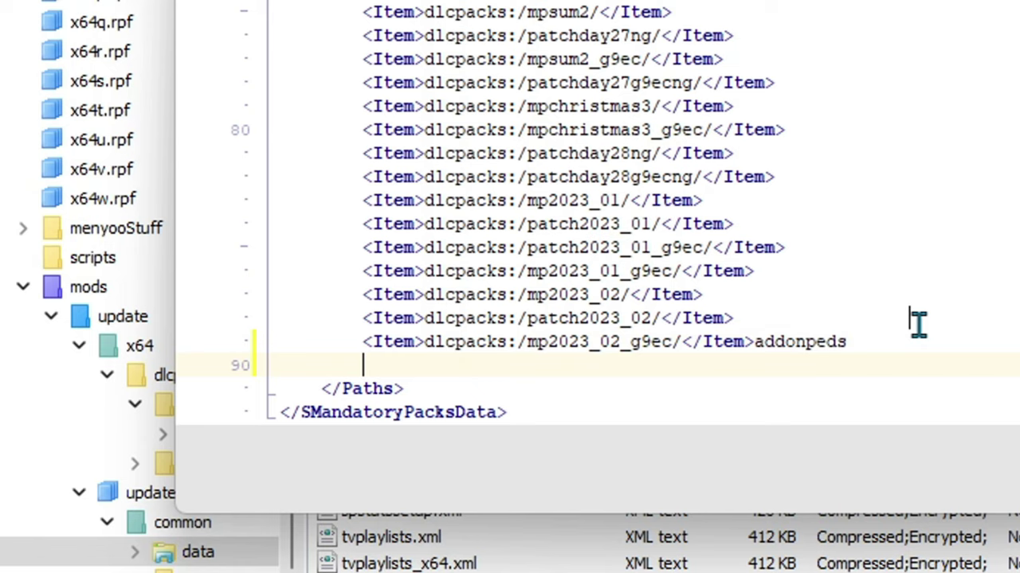
{"action": "key", "text": "ctrl+v"}
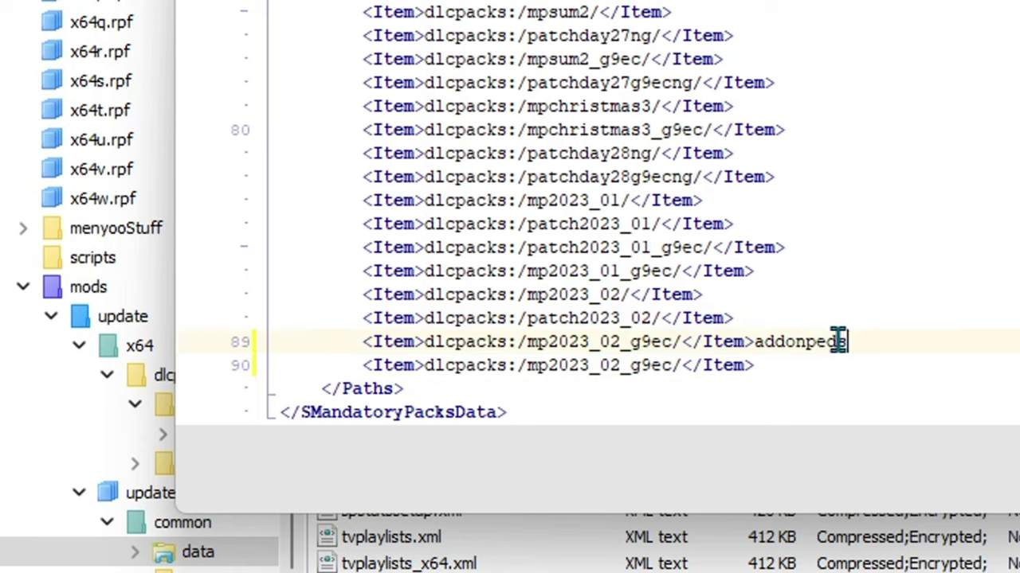
- Remove the stray addonpeds text from line 89 and change the duplicated entry on line 90 to dlcpacks:/addonpeds/
{"action": "left_click_drag", "start_coordinate": [846, 341], "coordinate": [774, 338]}
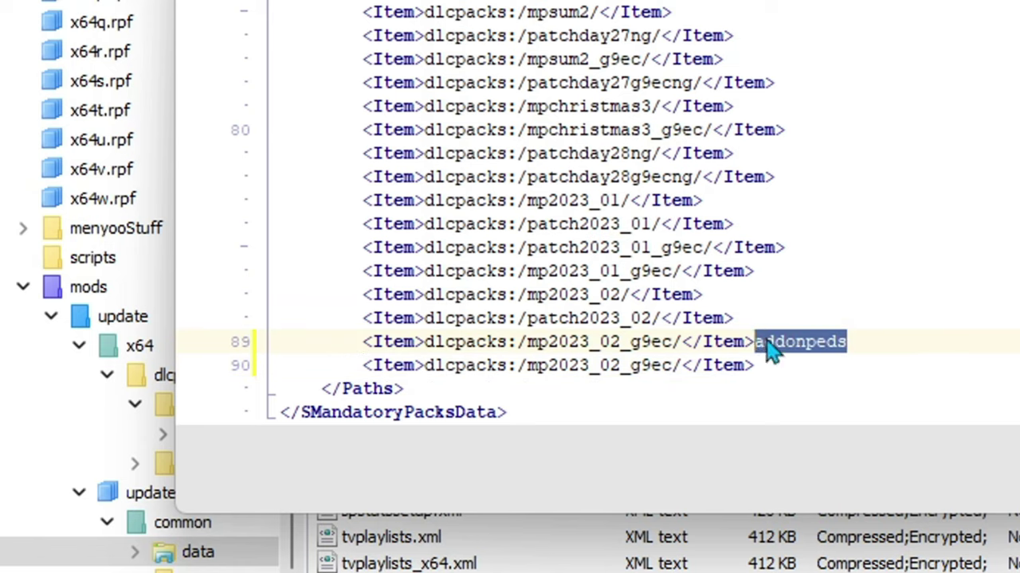
{"action": "key", "text": "BackSpace"}
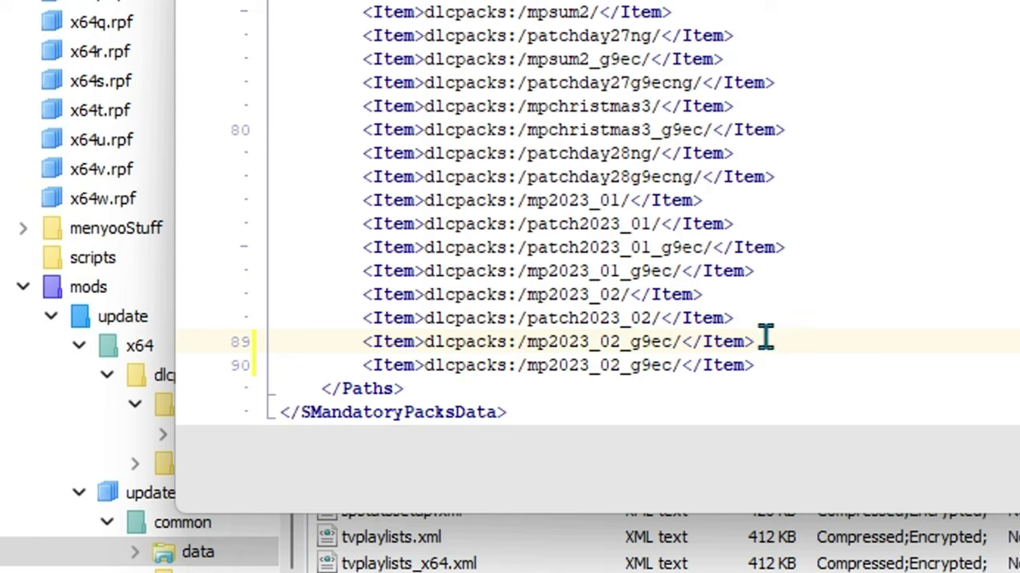
{"action": "double_click", "coordinate": [670, 366]}
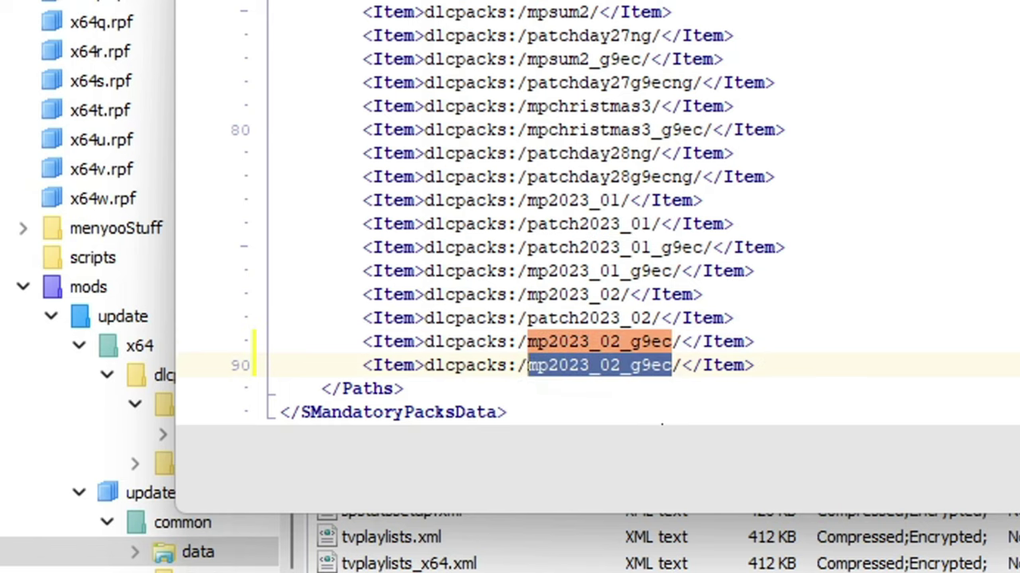
{"action": "key", "text": "ctrl+v"}
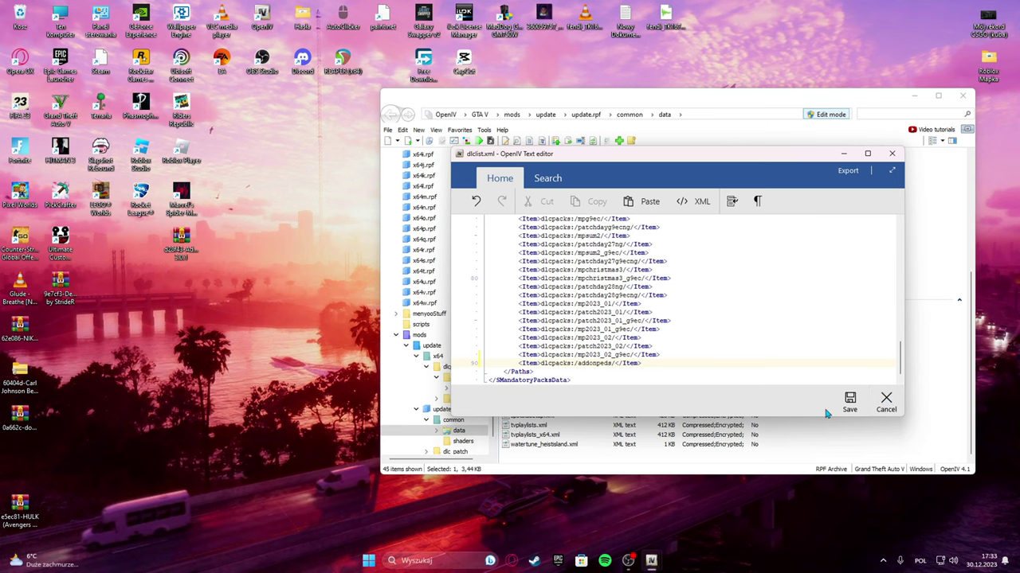
- Save the edited dlclist.xml, return to the GTA V root folder and minimize OpenIV
{"action": "left_click", "coordinate": [847, 398]}
{"action": "key", "text": "BackSpace"}
{"action": "key", "text": "BackSpace"}
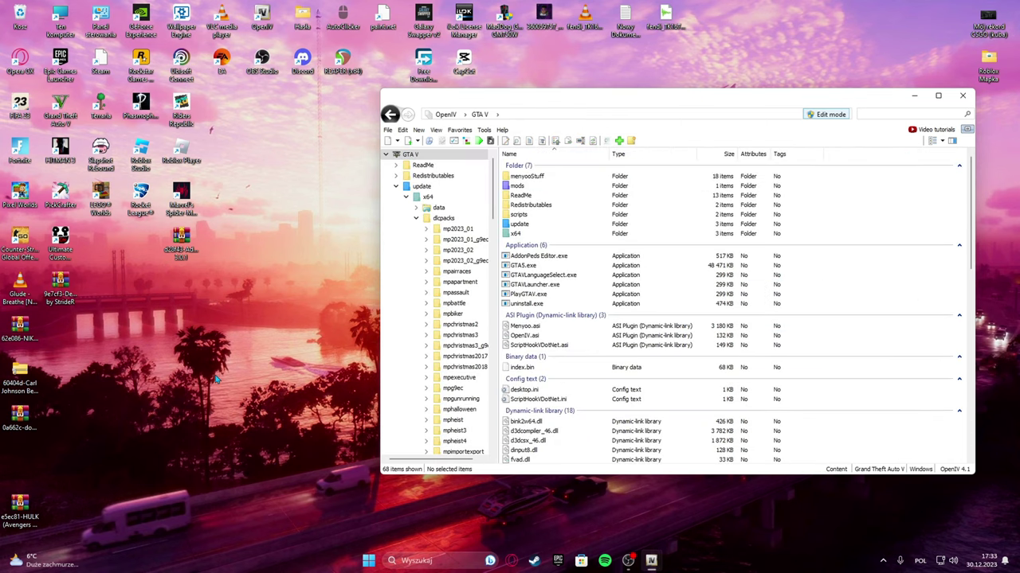
{"action": "left_click", "coordinate": [913, 94]}
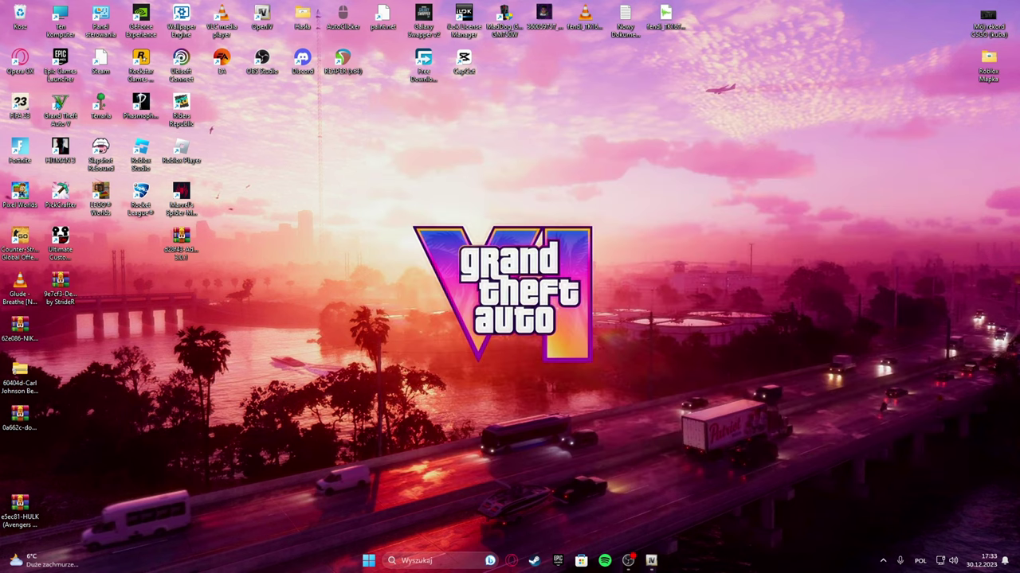
- Open the Grand Theft Auto V installation folder from its desktop shortcut and run AddonPeds Editor as administrator
{"action": "right_click", "coordinate": [65, 119]}
{"action": "left_click", "coordinate": [120, 187]}
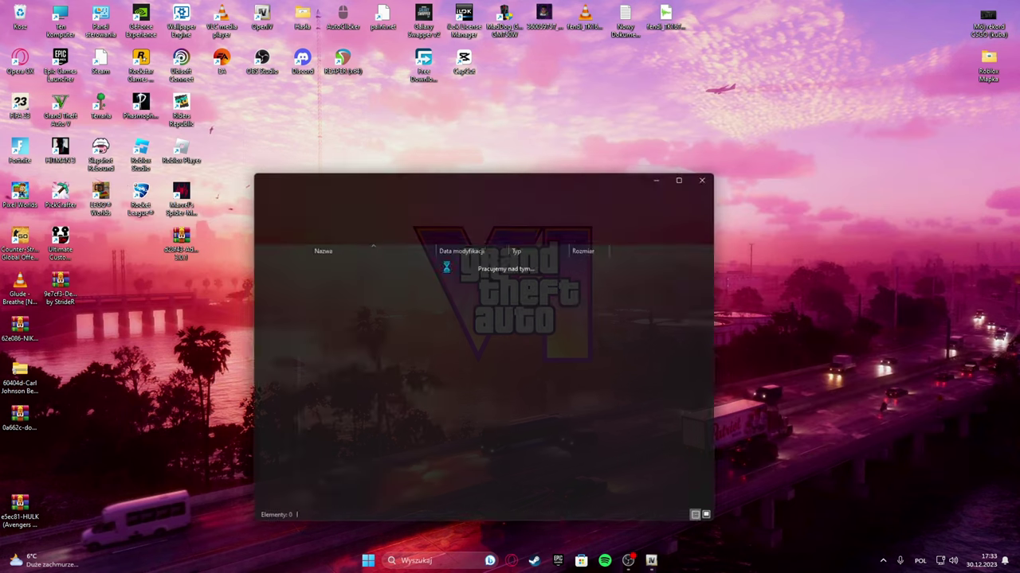
{"action": "scroll", "coordinate": [556, 324], "scroll_direction": "up", "scroll_amount": 1}
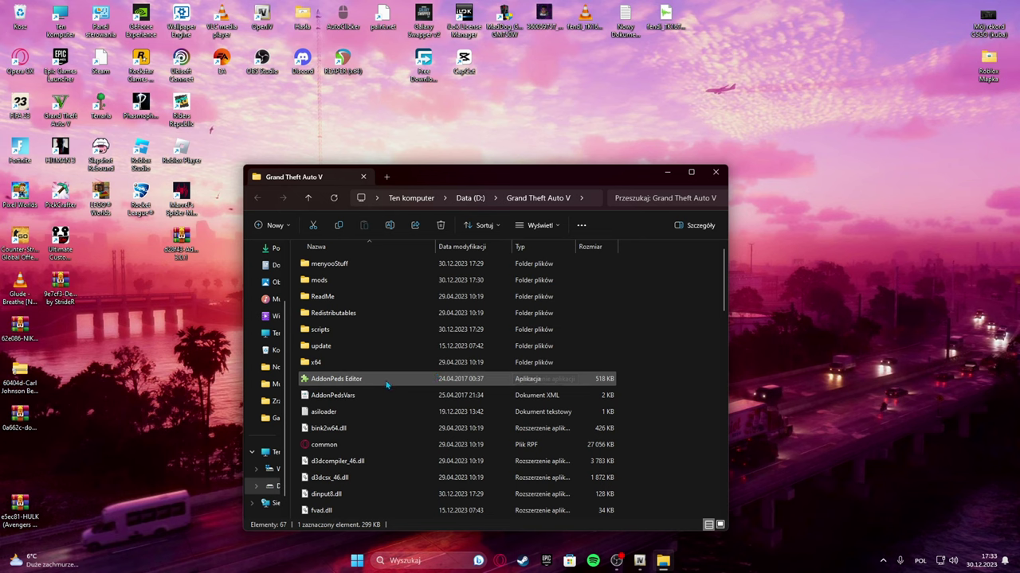
{"action": "right_click", "coordinate": [347, 381]}
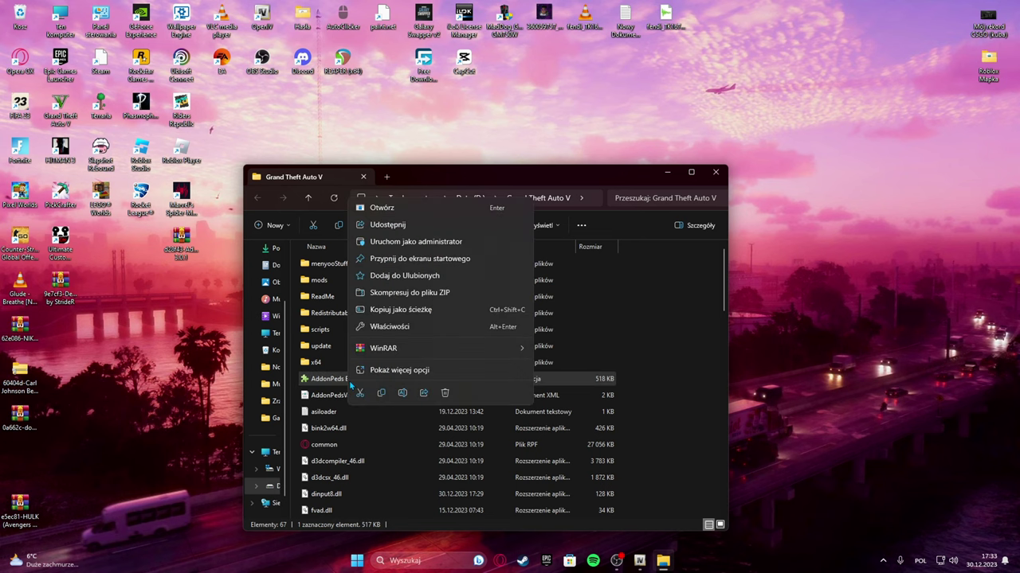
{"action": "left_click", "coordinate": [402, 241]}
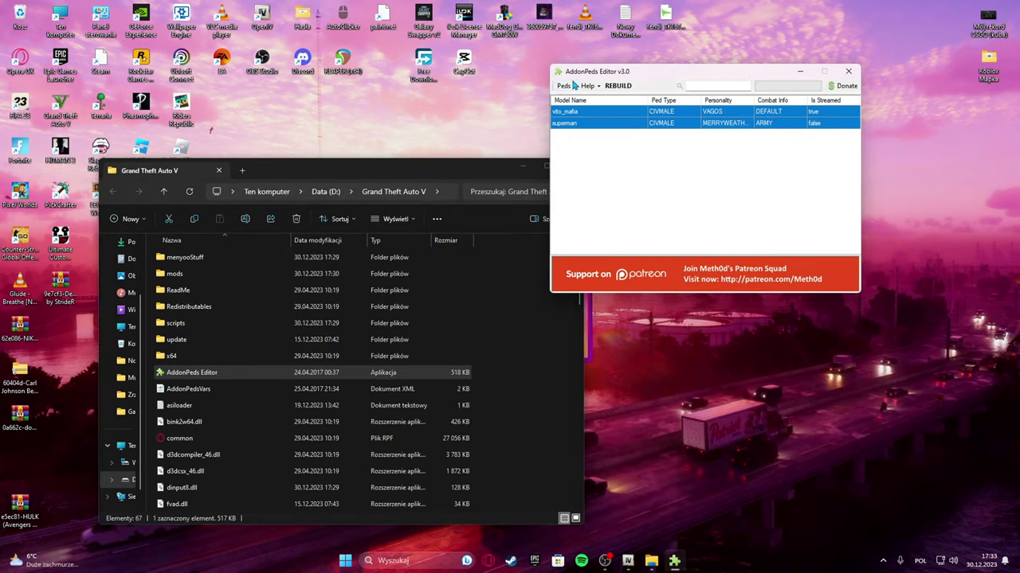
- Delete the vito_mafia and superman peds from the AddonPeds Editor list
{"action": "left_click", "coordinate": [563, 85]}
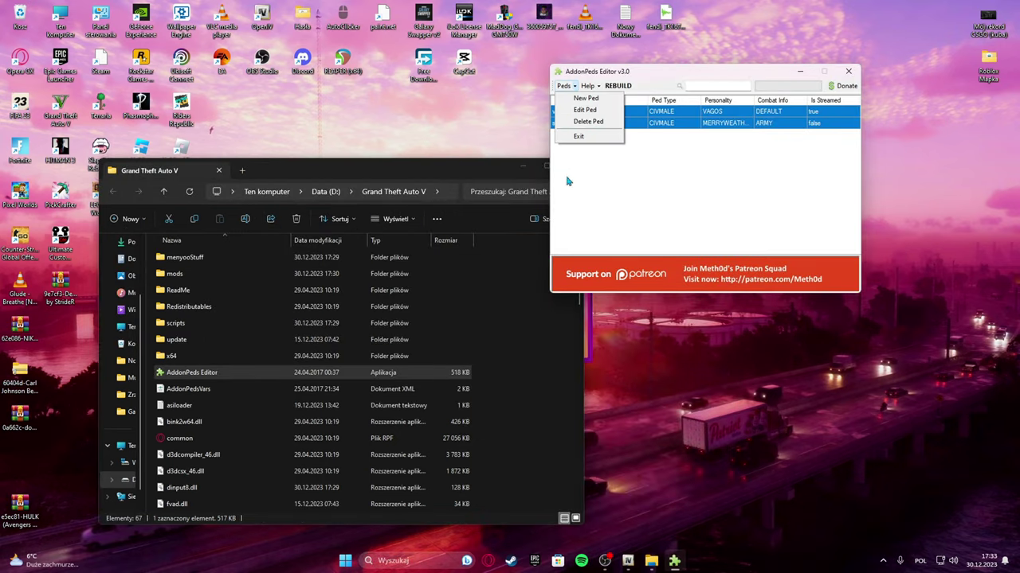
{"action": "left_click", "coordinate": [583, 123]}
{"action": "key", "text": "Delete"}
{"action": "left_click", "coordinate": [494, 312]}
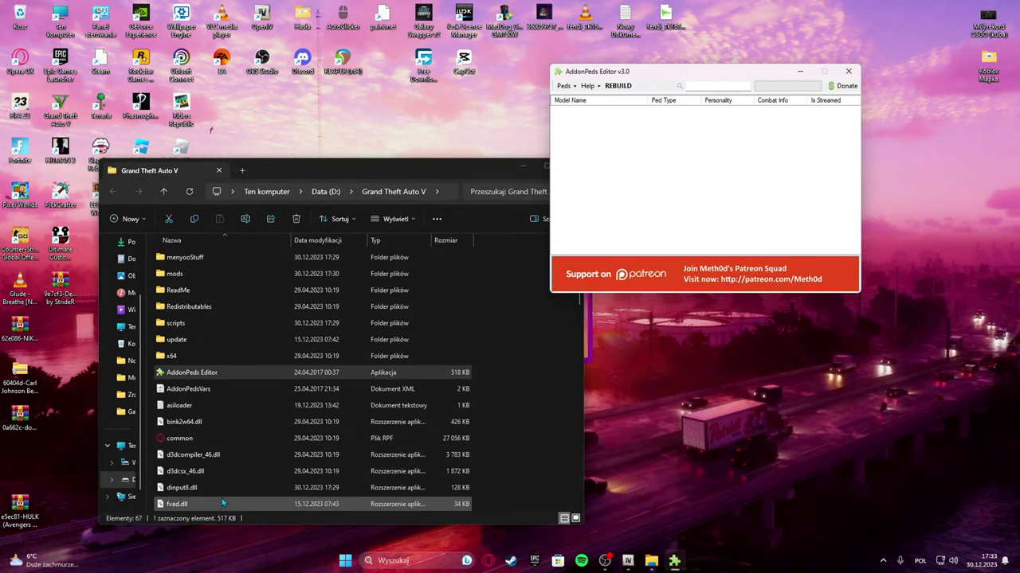
- Switch to OpenIV and open peds.rpf under mods > update > x64 > dlcpacks > addonpeds > dlc.rpf
{"action": "left_click", "coordinate": [214, 340]}
{"action": "left_click", "coordinate": [628, 561]}
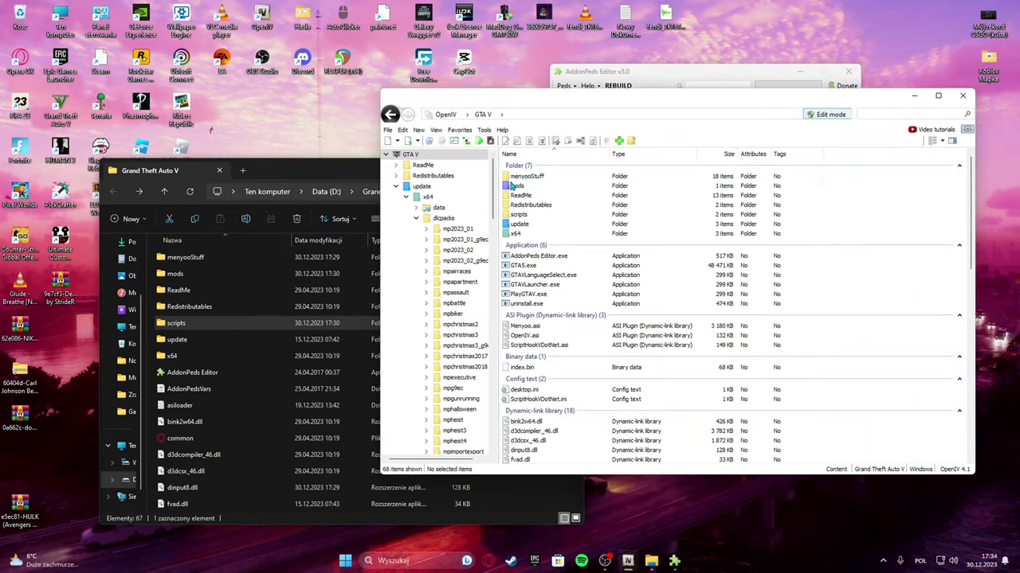
{"action": "left_click", "coordinate": [538, 187]}
{"action": "double_click", "coordinate": [537, 186]}
{"action": "double_click", "coordinate": [525, 177]}
{"action": "double_click", "coordinate": [526, 176]}
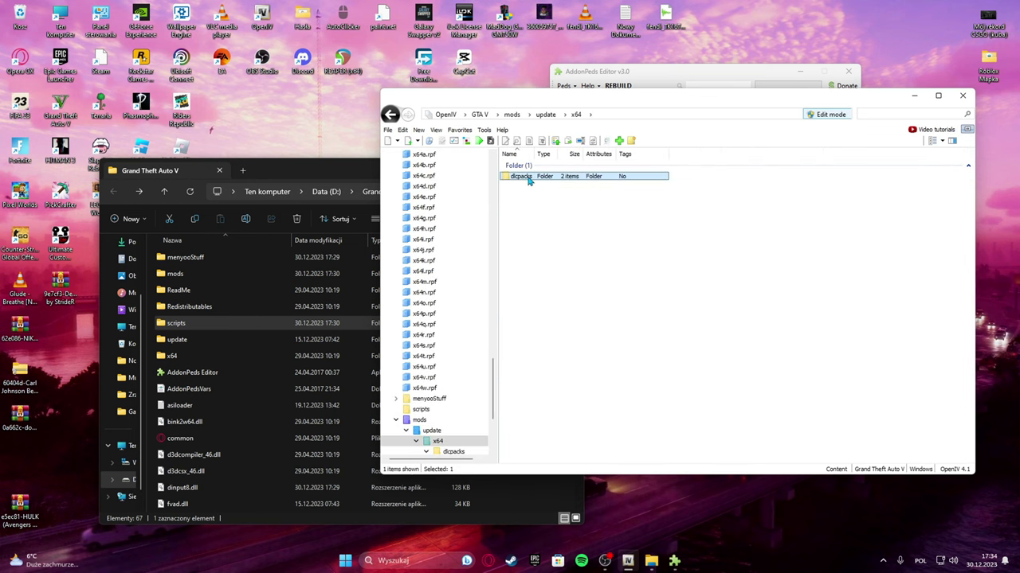
{"action": "double_click", "coordinate": [526, 177]}
{"action": "double_click", "coordinate": [526, 177]}
{"action": "double_click", "coordinate": [526, 177]}
{"action": "left_click", "coordinate": [526, 177]}
{"action": "double_click", "coordinate": [526, 177]}
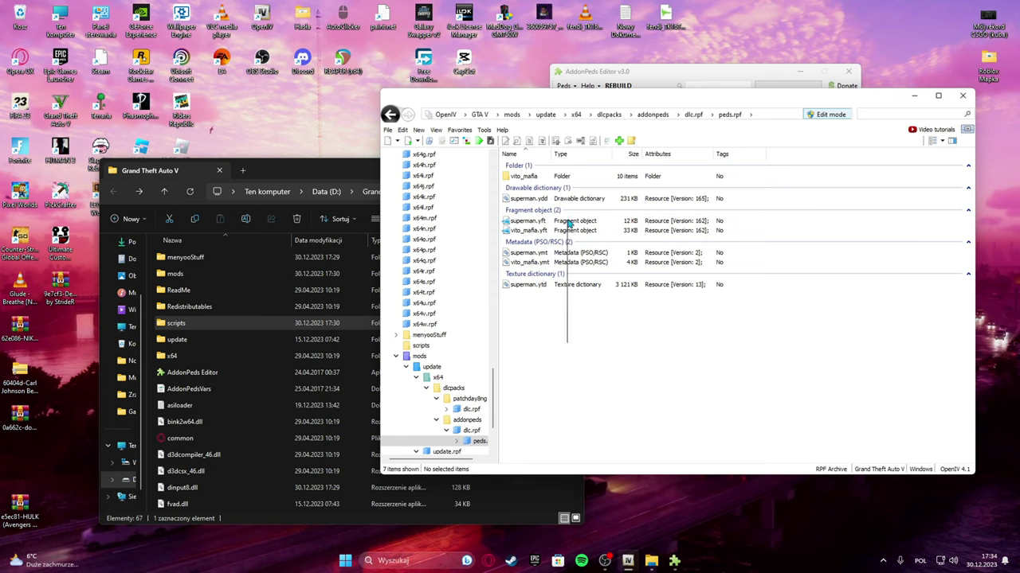
- Permanently delete all the superman and vito_mafia items from peds.rpf
{"action": "left_click_drag", "start_coordinate": [570, 226], "coordinate": [546, 170]}
{"action": "right_click", "coordinate": [540, 177]}
{"action": "left_click", "coordinate": [569, 279]}
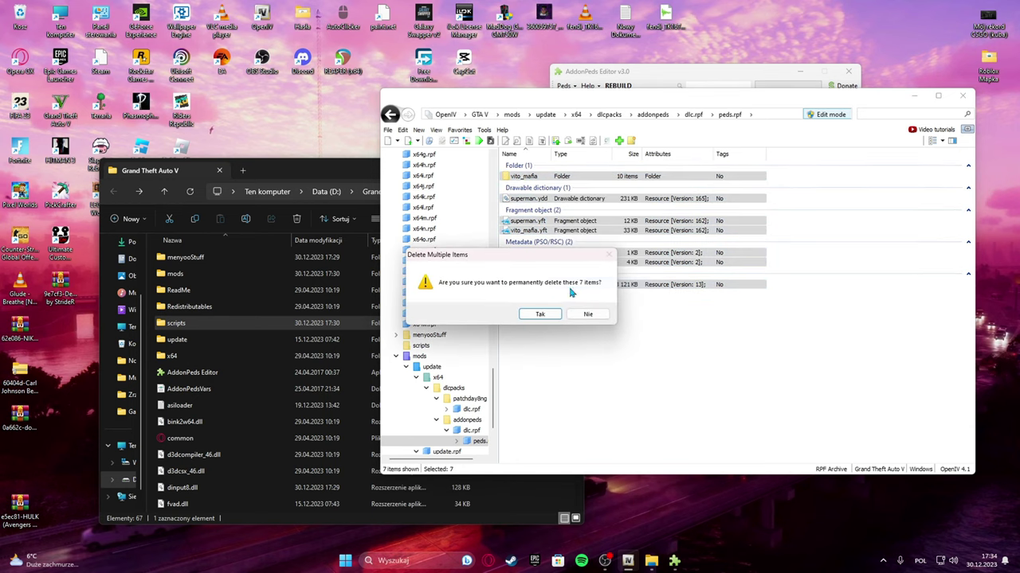
{"action": "left_click", "coordinate": [554, 314]}
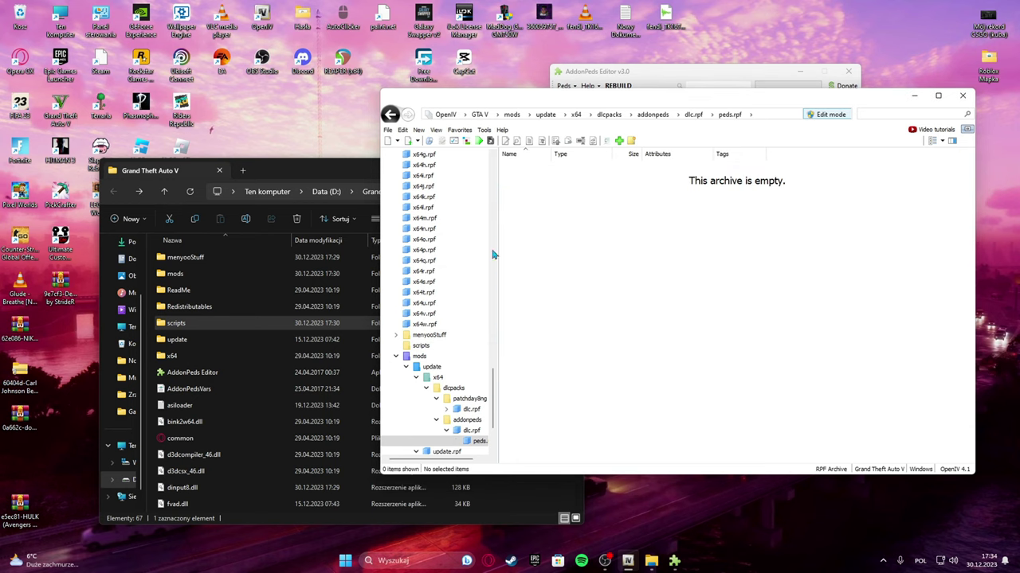
- Open the HULK (Avengers & Age Of Ultron) archive and examine the model files of both Hulk versions
{"action": "double_click", "coordinate": [20, 326]}
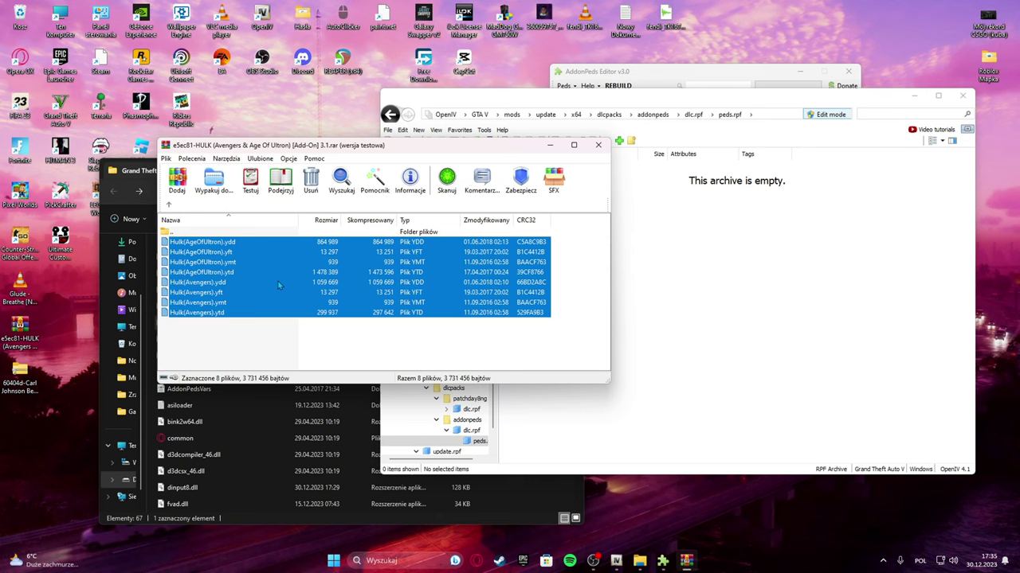
{"action": "left_click", "coordinate": [278, 281]}
{"action": "left_click", "coordinate": [245, 292]}
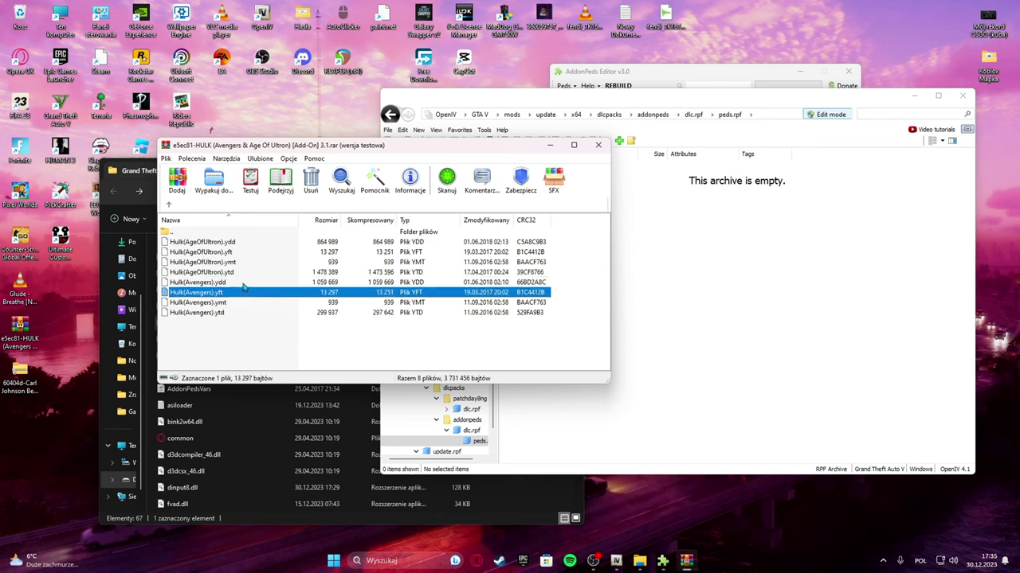
{"action": "left_click", "coordinate": [180, 303]}
{"action": "left_click", "coordinate": [209, 312]}
{"action": "left_click", "coordinate": [235, 292]}
{"action": "left_click", "coordinate": [232, 272]}
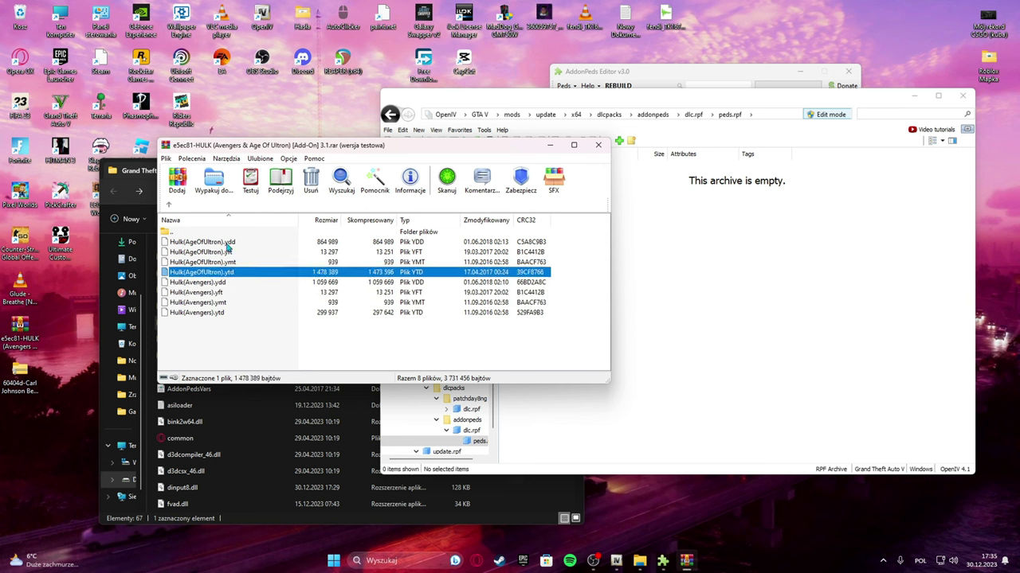
- Copy the four Hulk(AgeOfUltron) files (.ydd, .yft, .ymt, .ytd) from the archive into peds.rpf and close the archive
{"action": "left_click", "coordinate": [228, 242]}
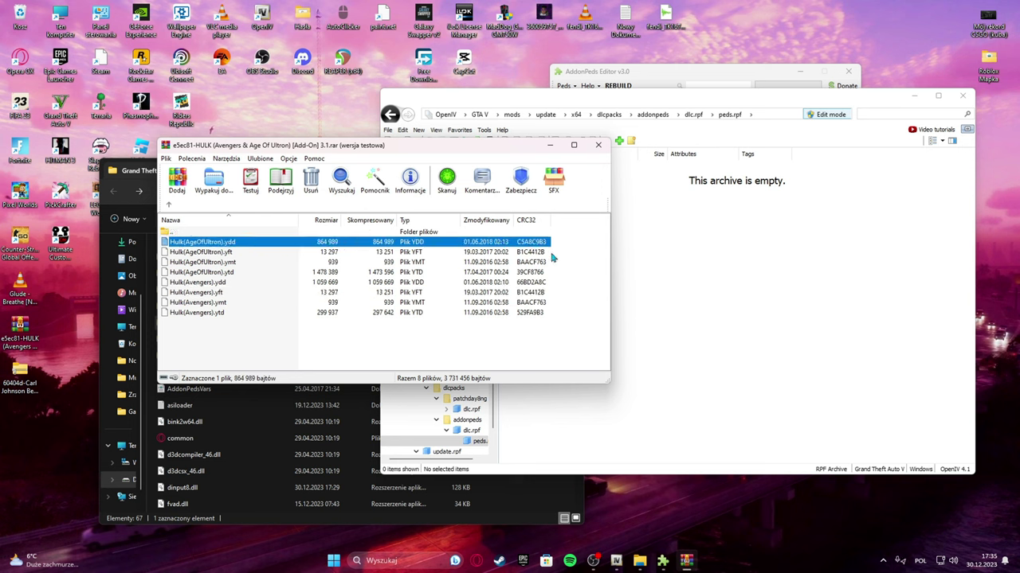
{"action": "left_click", "coordinate": [574, 271], "text": "shift"}
{"action": "left_click_drag", "start_coordinate": [541, 267], "coordinate": [776, 246]}
{"action": "left_click", "coordinate": [234, 244]}
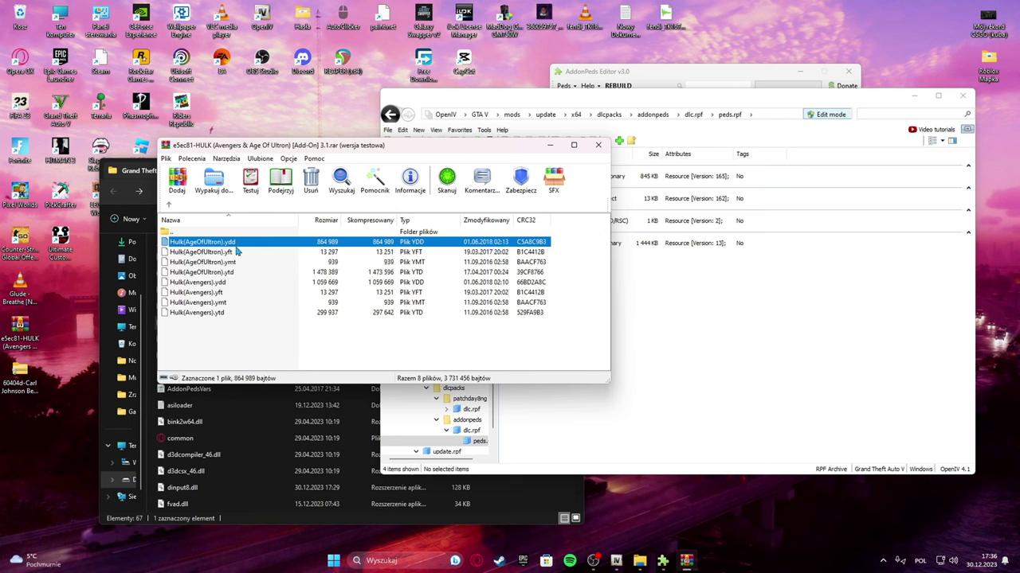
{"action": "left_click", "coordinate": [235, 252]}
{"action": "left_click", "coordinate": [235, 264]}
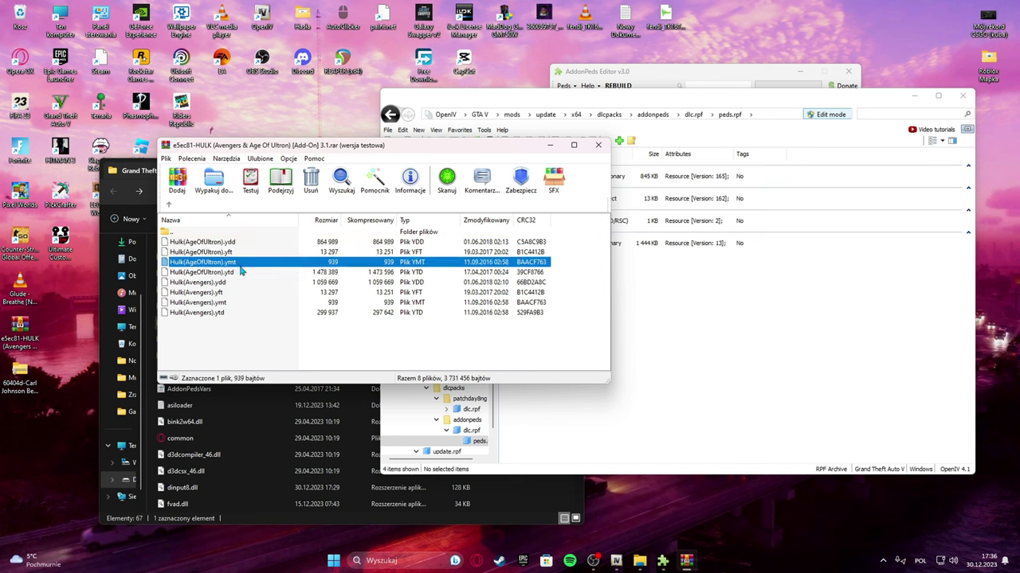
{"action": "left_click", "coordinate": [253, 272]}
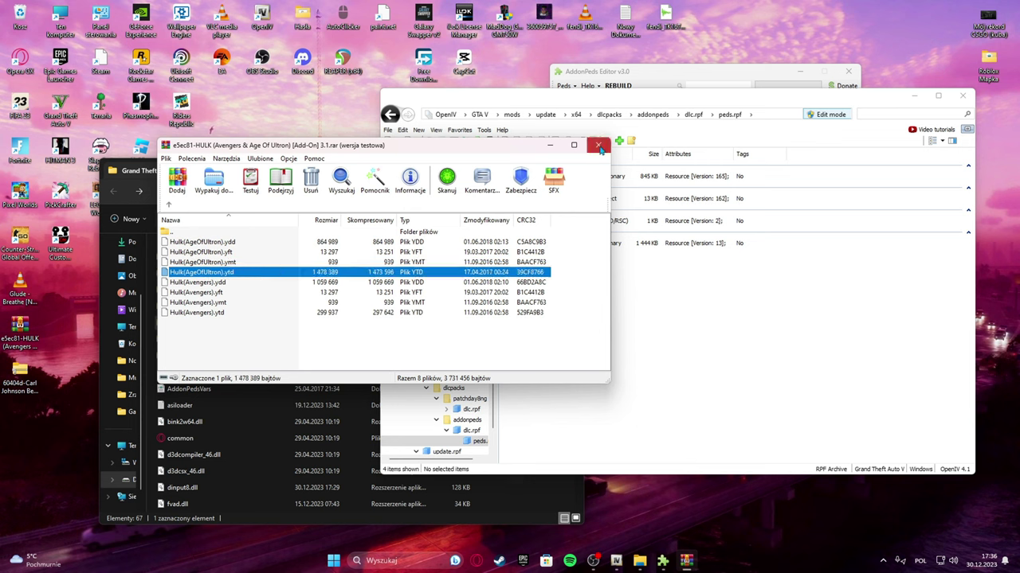
{"action": "left_click", "coordinate": [598, 146]}
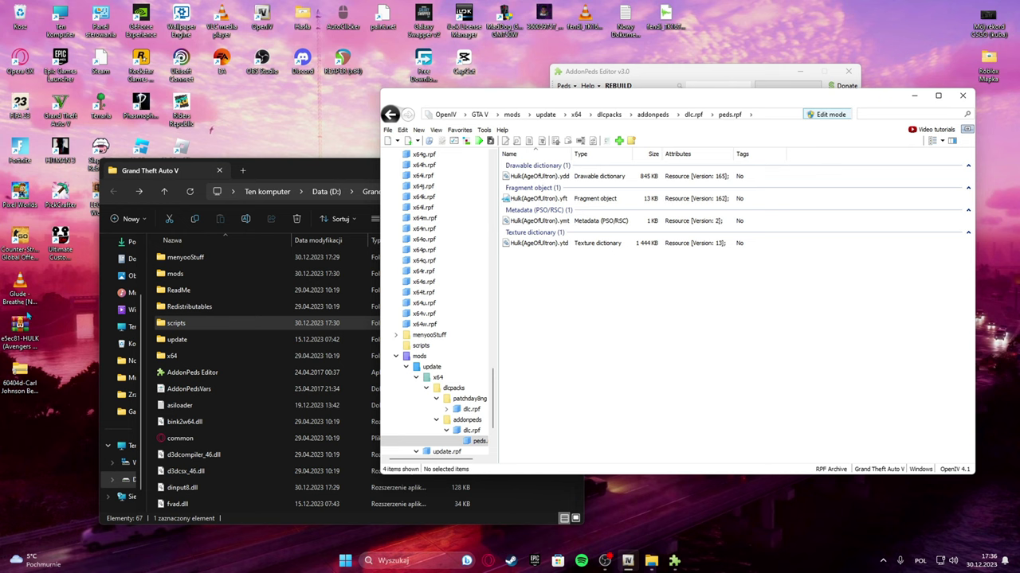
- Extract the CJ (tatts by default) folder, CJ.yft and CJ.ymt from the Carl Johnson Beta 3.3 archive to the desktop
{"action": "double_click", "coordinate": [20, 373]}
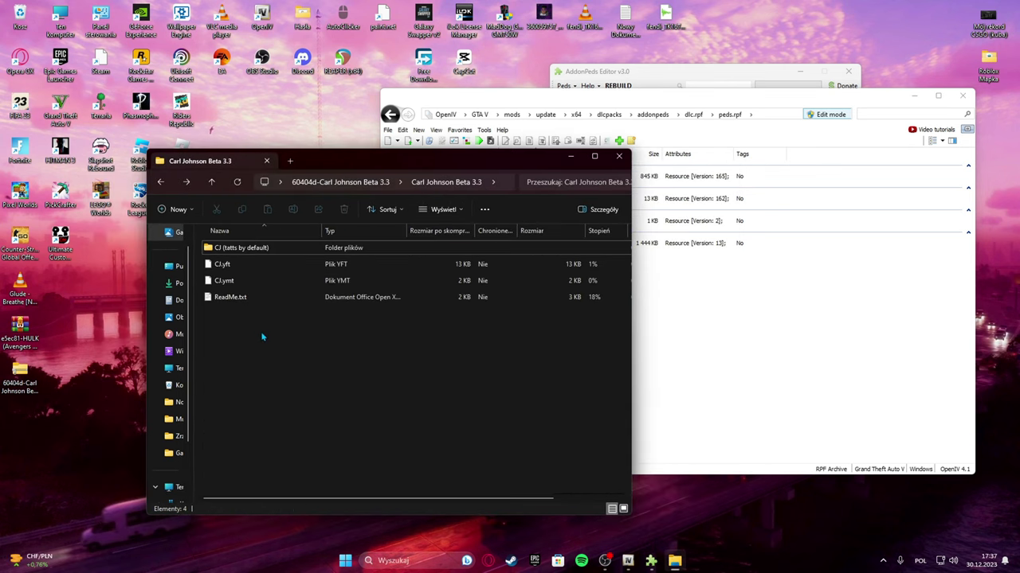
{"action": "left_click", "coordinate": [239, 281]}
{"action": "left_click", "coordinate": [241, 248], "text": "shift"}
{"action": "left_click_drag", "start_coordinate": [240, 247], "coordinate": [78, 466]}
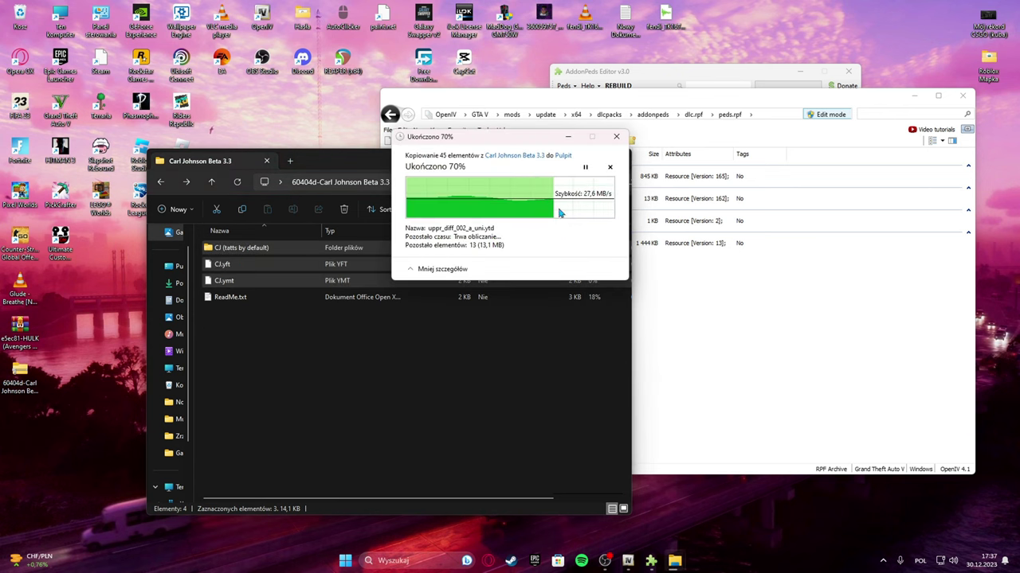
{"action": "left_click", "coordinate": [619, 156]}
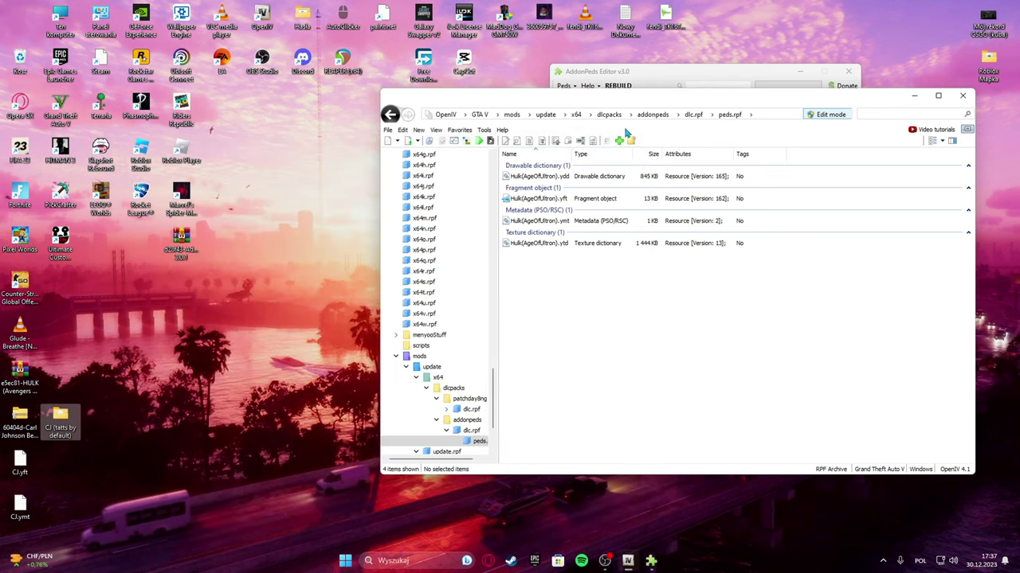
- Add the CJ (tatts by default) folder, CJ.yft and CJ.ymt from the desktop to peds.rpf in OpenIV
{"action": "left_click_drag", "start_coordinate": [38, 521], "coordinate": [24, 462]}
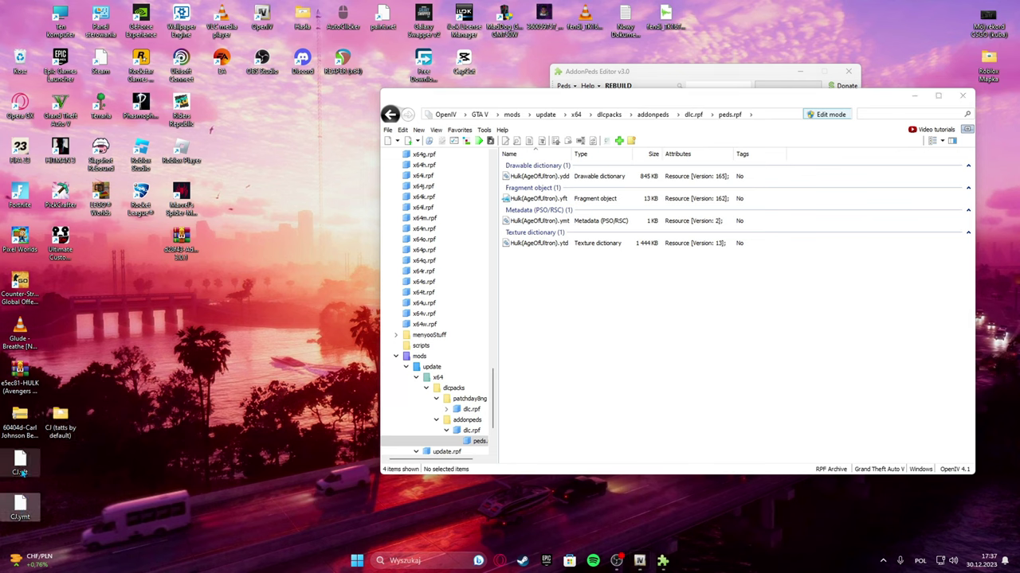
{"action": "left_click_drag", "start_coordinate": [52, 430], "coordinate": [360, 353]}
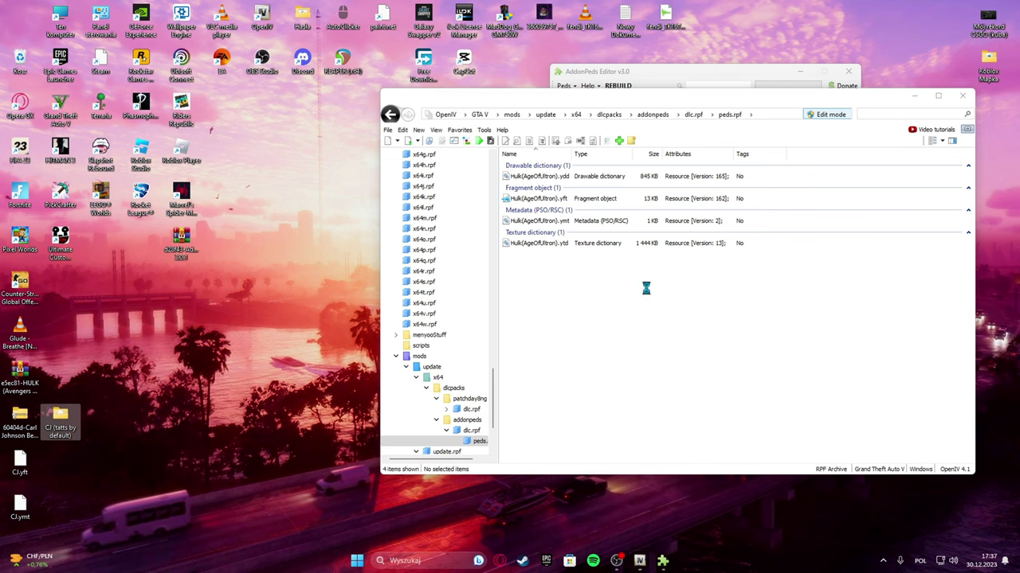
{"action": "left_click_drag", "start_coordinate": [442, 458], "coordinate": [796, 234]}
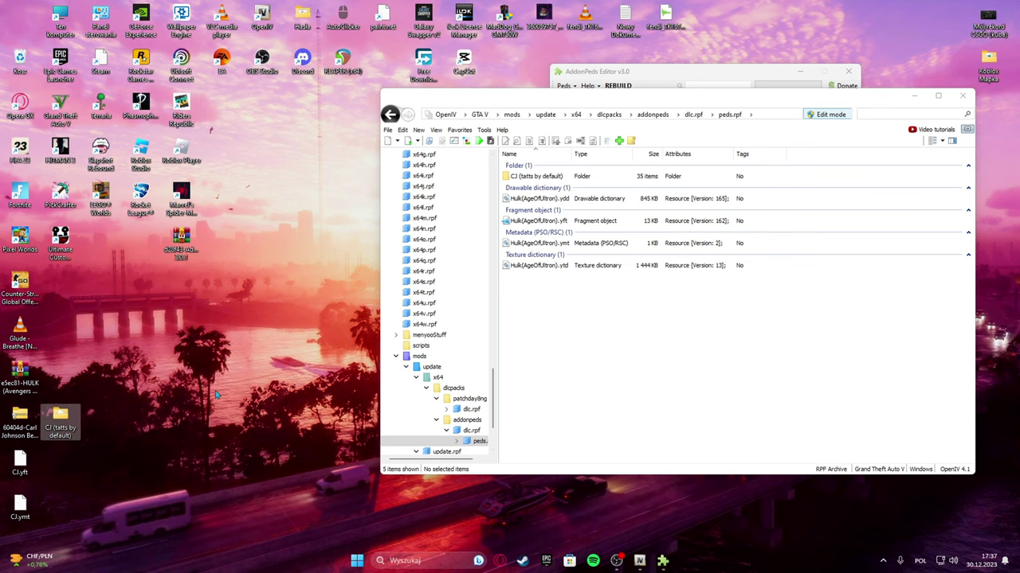
{"action": "left_click_drag", "start_coordinate": [32, 532], "coordinate": [615, 310]}
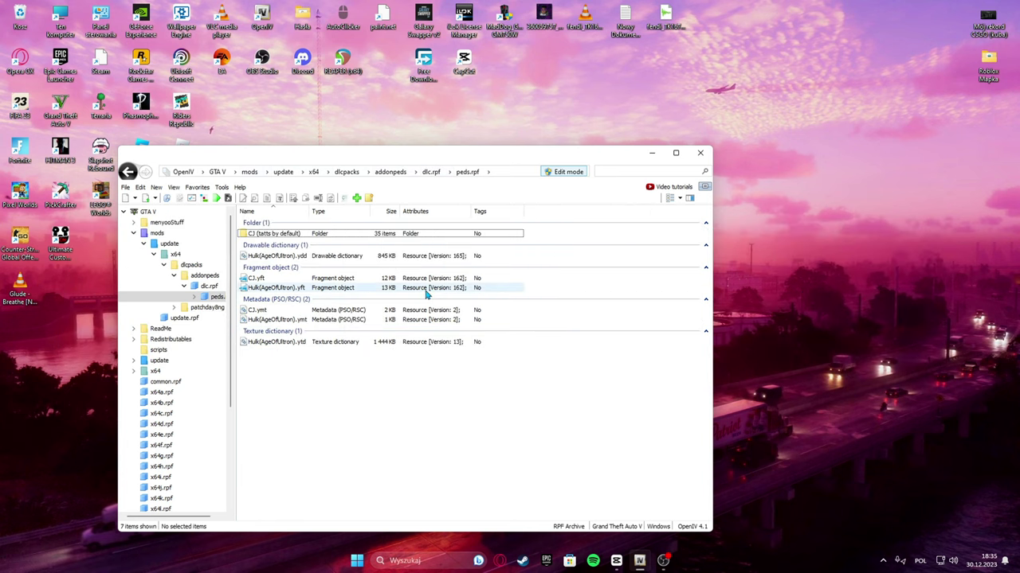
- Rename the CJ (tatts by default) folder in peds.rpf to CJ
{"action": "right_click", "coordinate": [270, 236]}
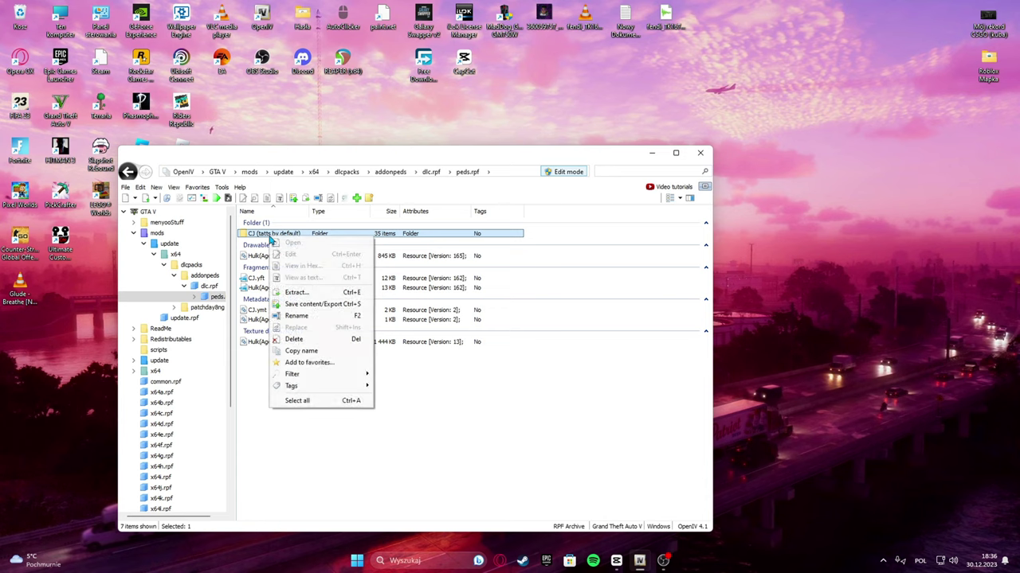
{"action": "left_click", "coordinate": [296, 316]}
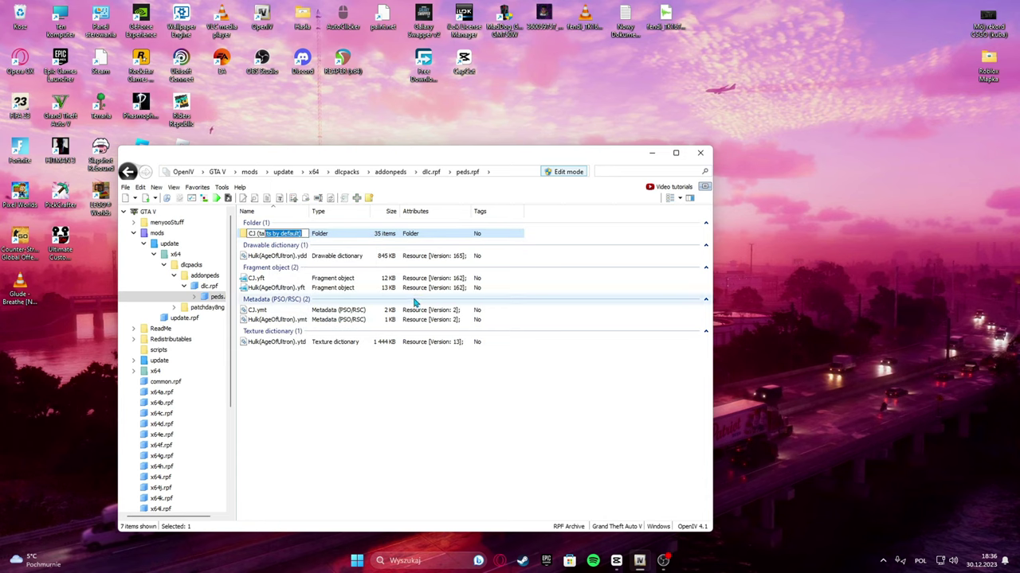
{"action": "type", "text": "CJ"}
{"action": "key", "text": "Return"}
{"action": "left_click", "coordinate": [368, 376]}
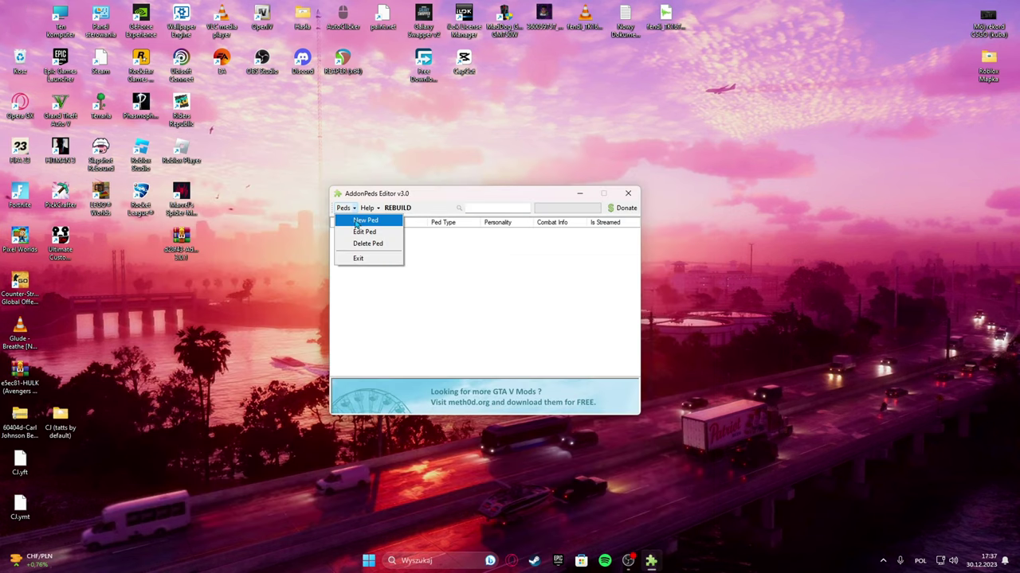
- Start a new ped entry in AddonPeds Editor
{"action": "left_click", "coordinate": [358, 219]}
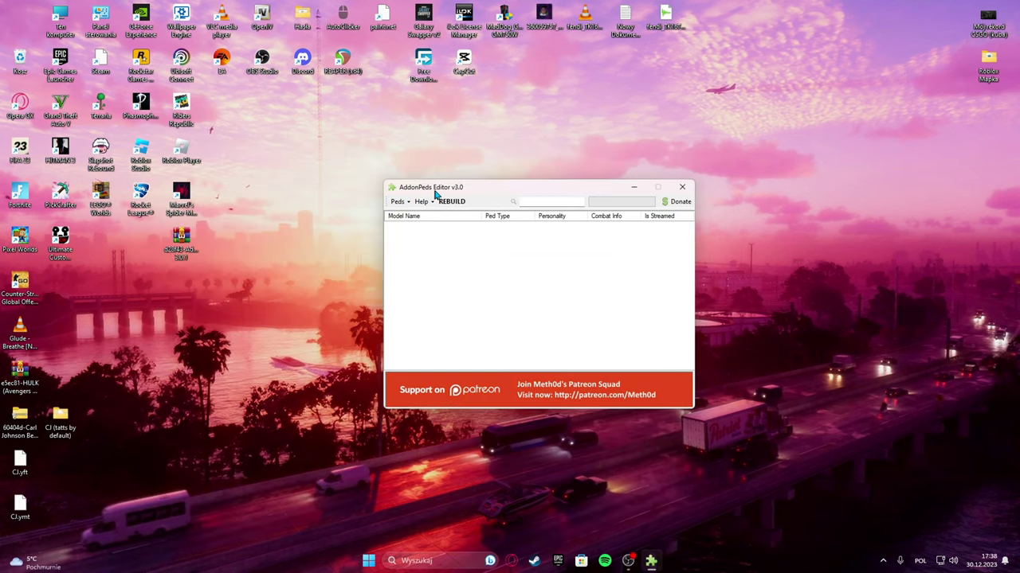
{"action": "left_click", "coordinate": [356, 220]}
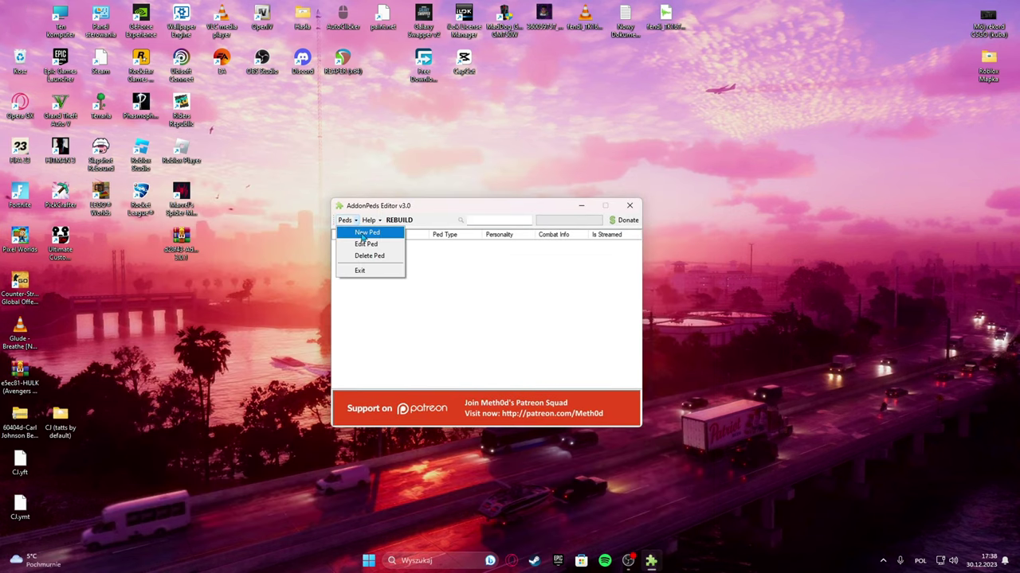
{"action": "left_click", "coordinate": [363, 235]}
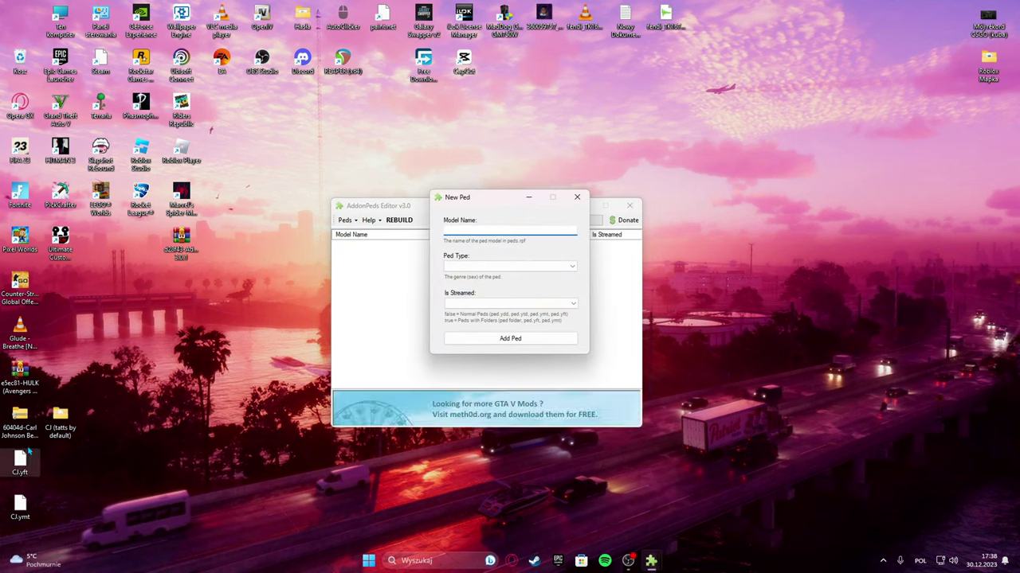
- Copy the model name Hulk(AgeOfUltron) from the .ydd file in the HULK archive on the desktop and close the archive
{"action": "double_click", "coordinate": [20, 372]}
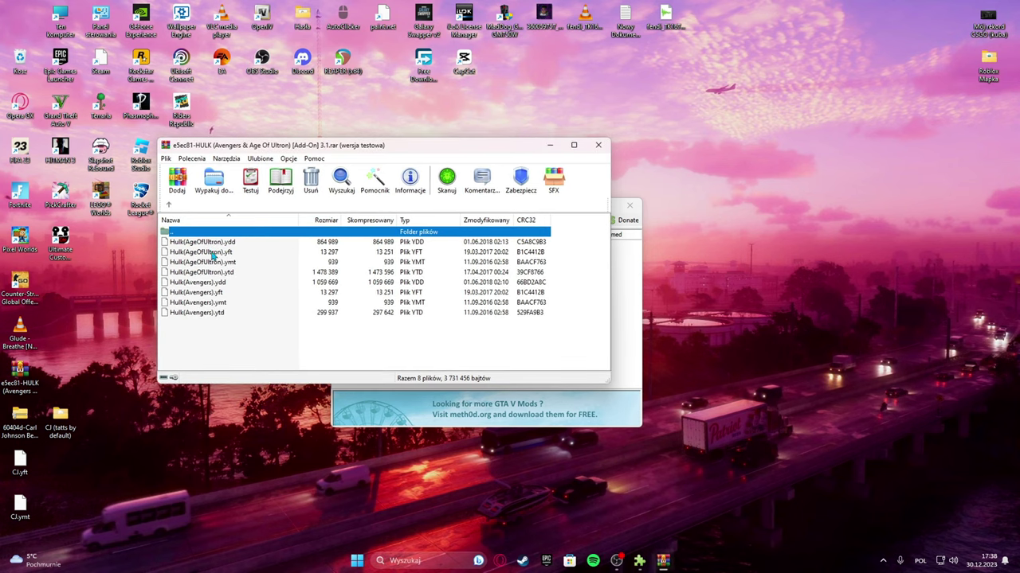
{"action": "key", "text": "Escape"}
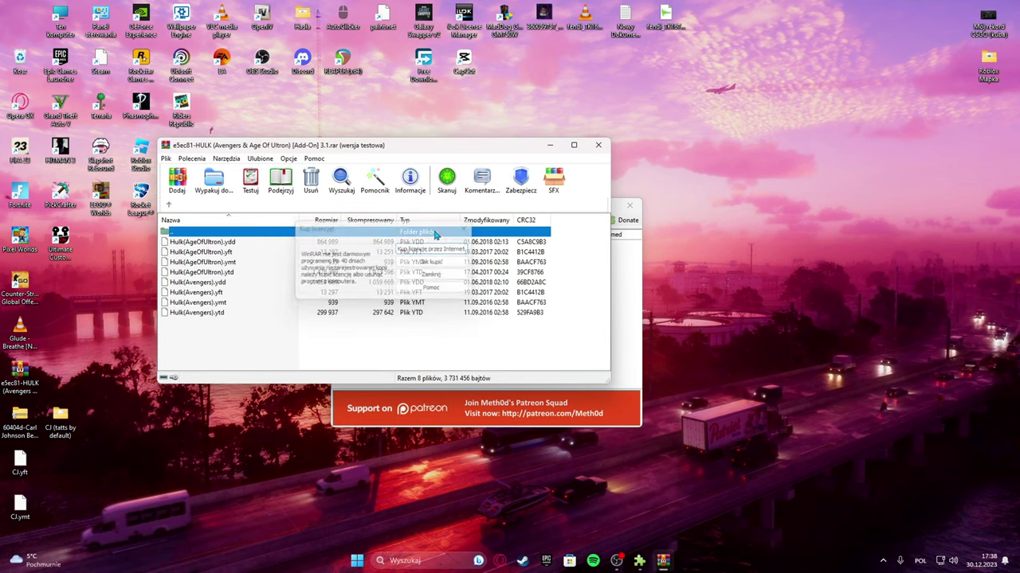
{"action": "left_click", "coordinate": [199, 242]}
{"action": "right_click", "coordinate": [231, 242]}
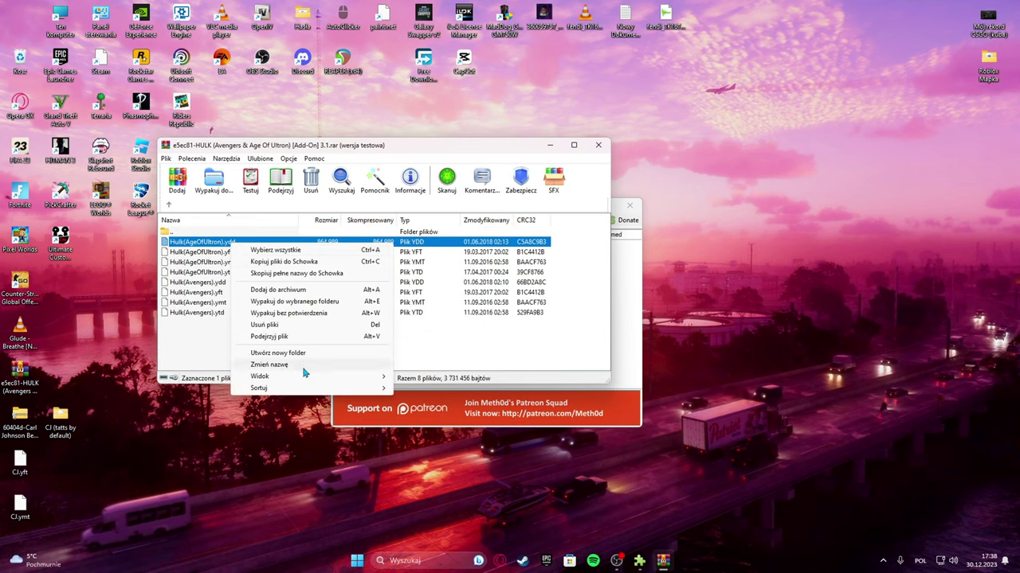
{"action": "left_click", "coordinate": [271, 364]}
{"action": "key", "text": "ctrl+c"}
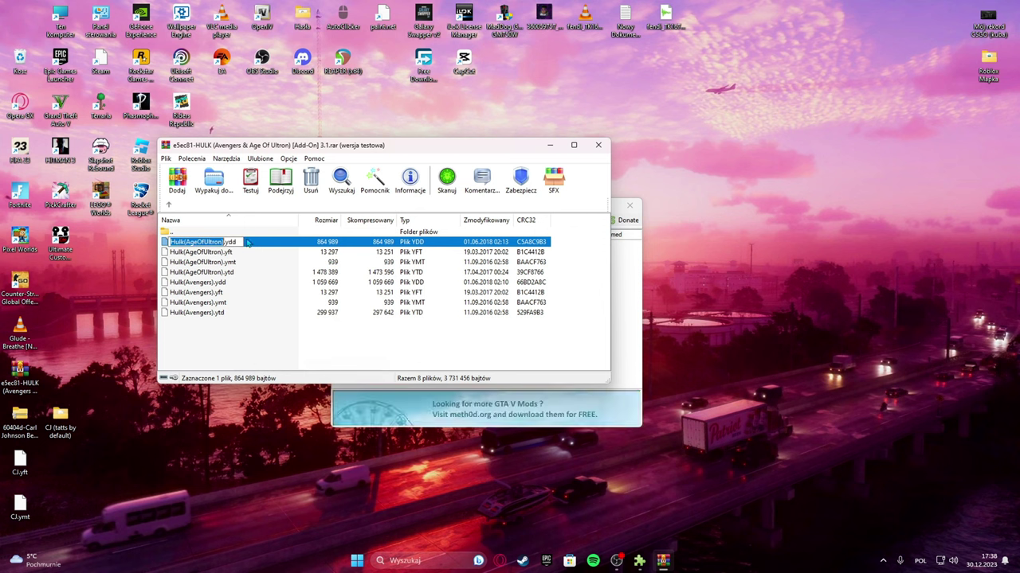
{"action": "left_click", "coordinate": [598, 145]}
- Paste Hulk(AgeOfUltron) as the new ped's model name and set its ped type to Male
{"action": "left_click", "coordinate": [494, 230]}
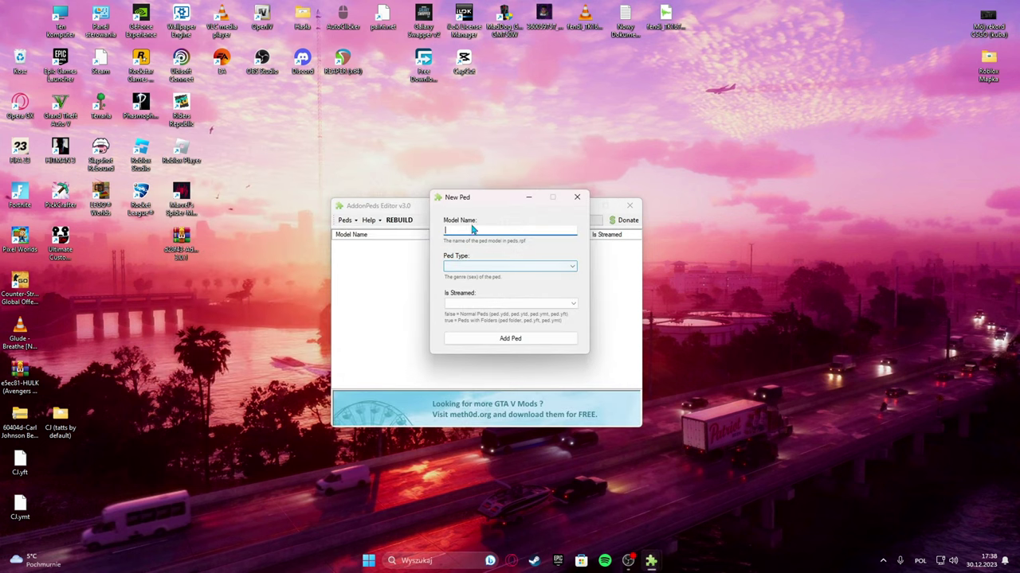
{"action": "key", "text": "ctrl+v"}
{"action": "left_click", "coordinate": [462, 267]}
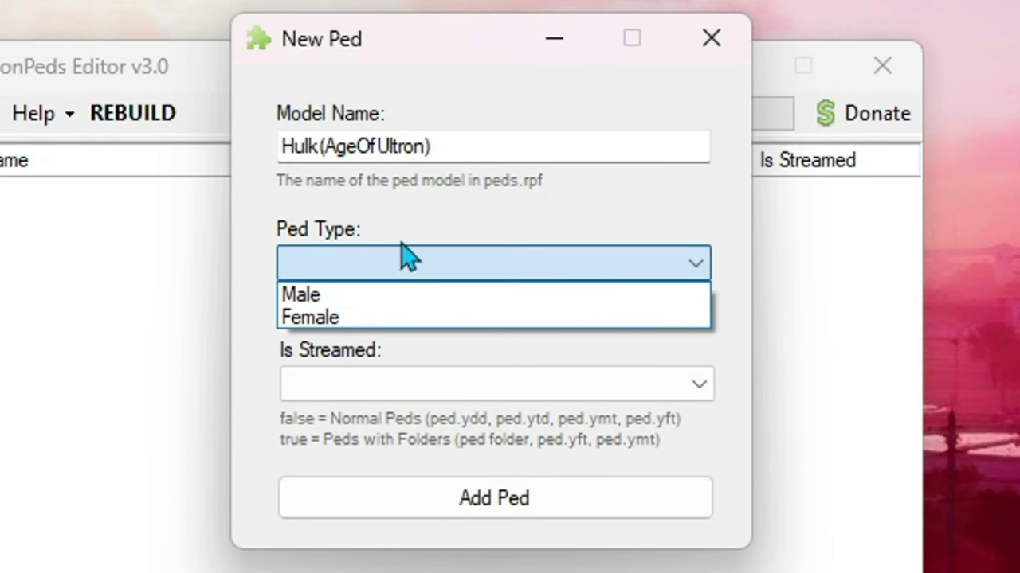
{"action": "left_click", "coordinate": [393, 296]}
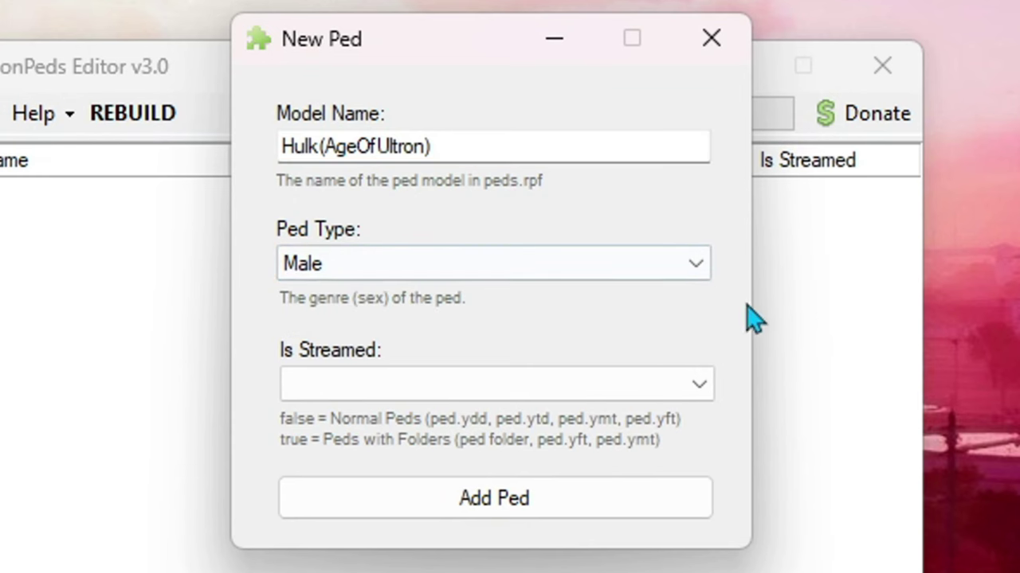